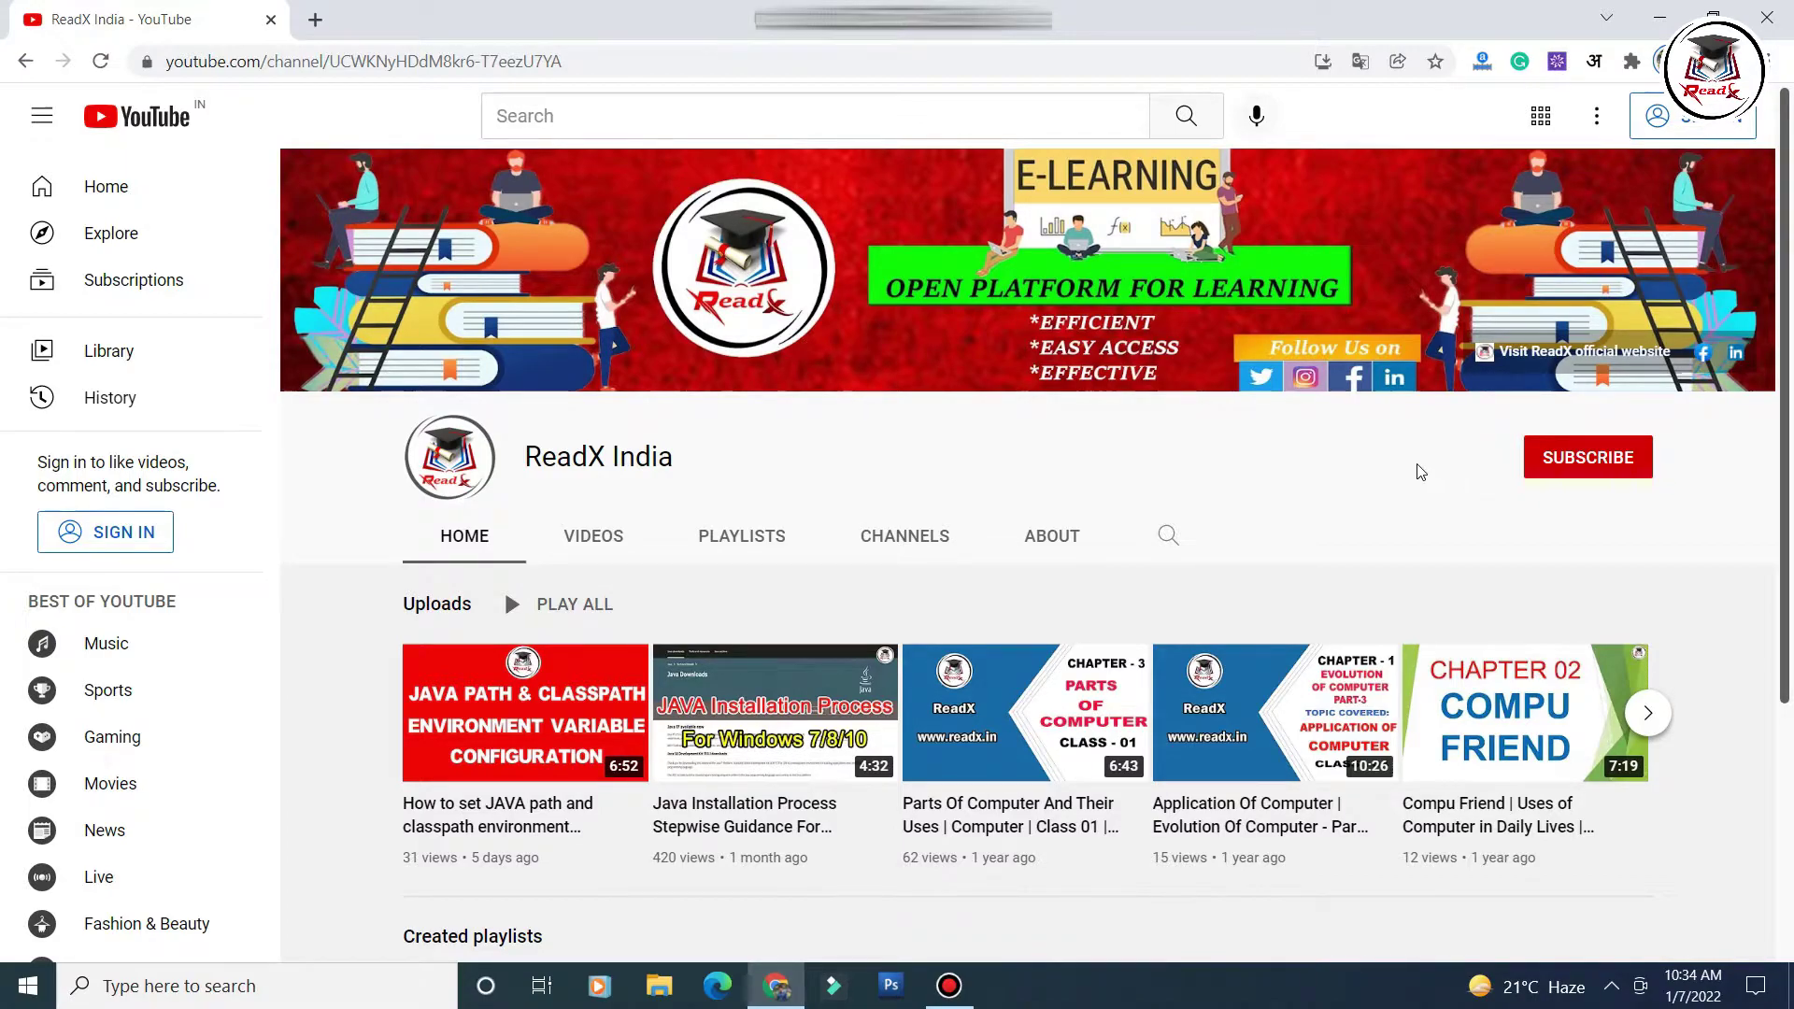
- Search the web for "eclipse downloads" in a new browser tab
click(315, 20)
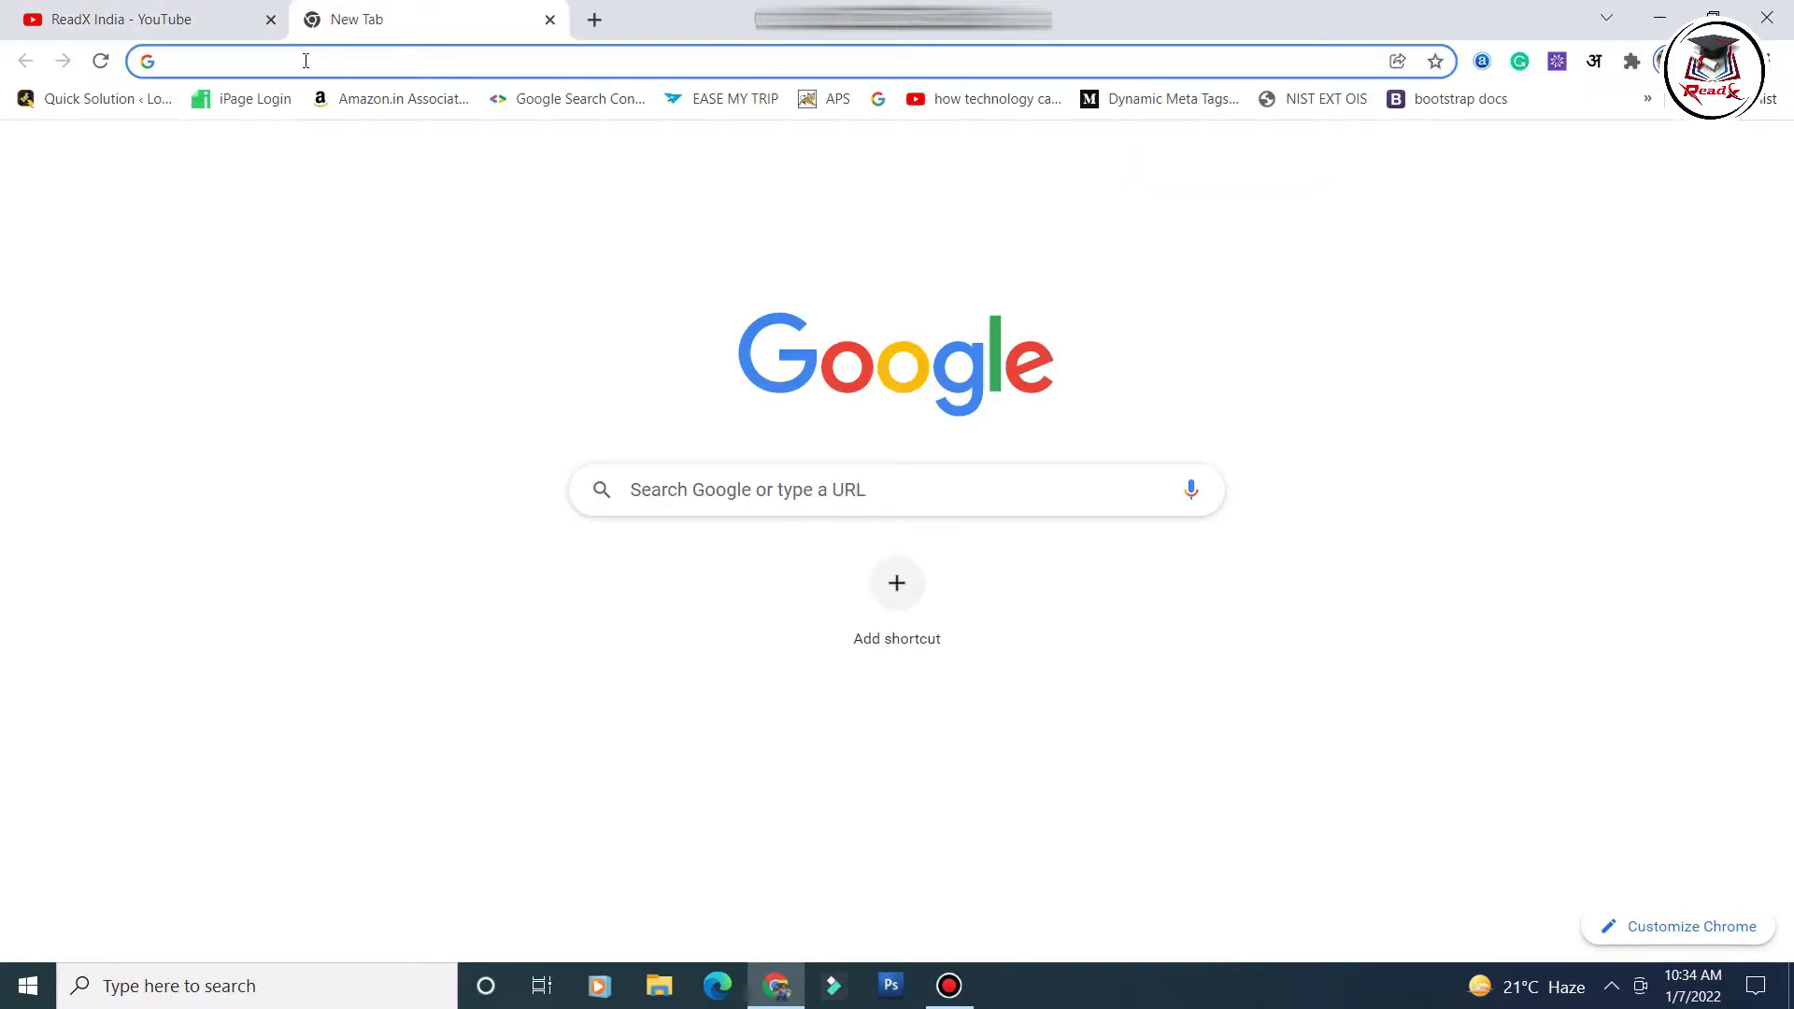
text(eclip)
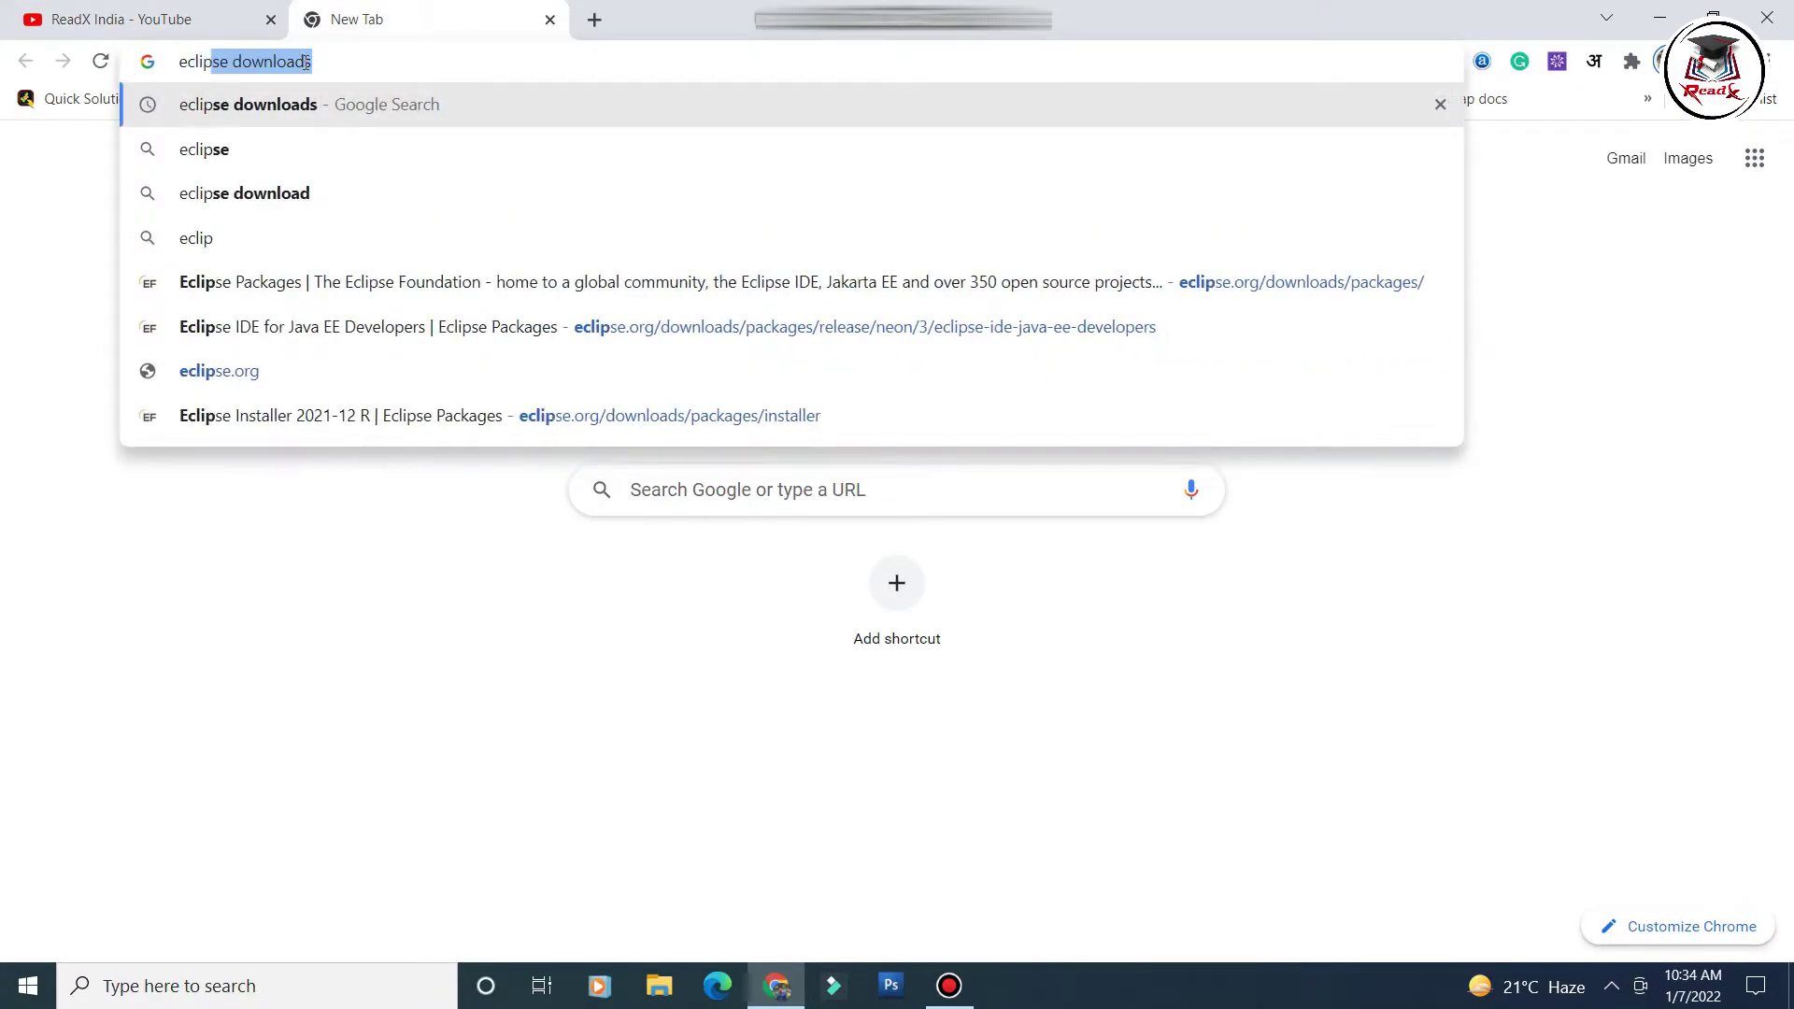
text(se download)
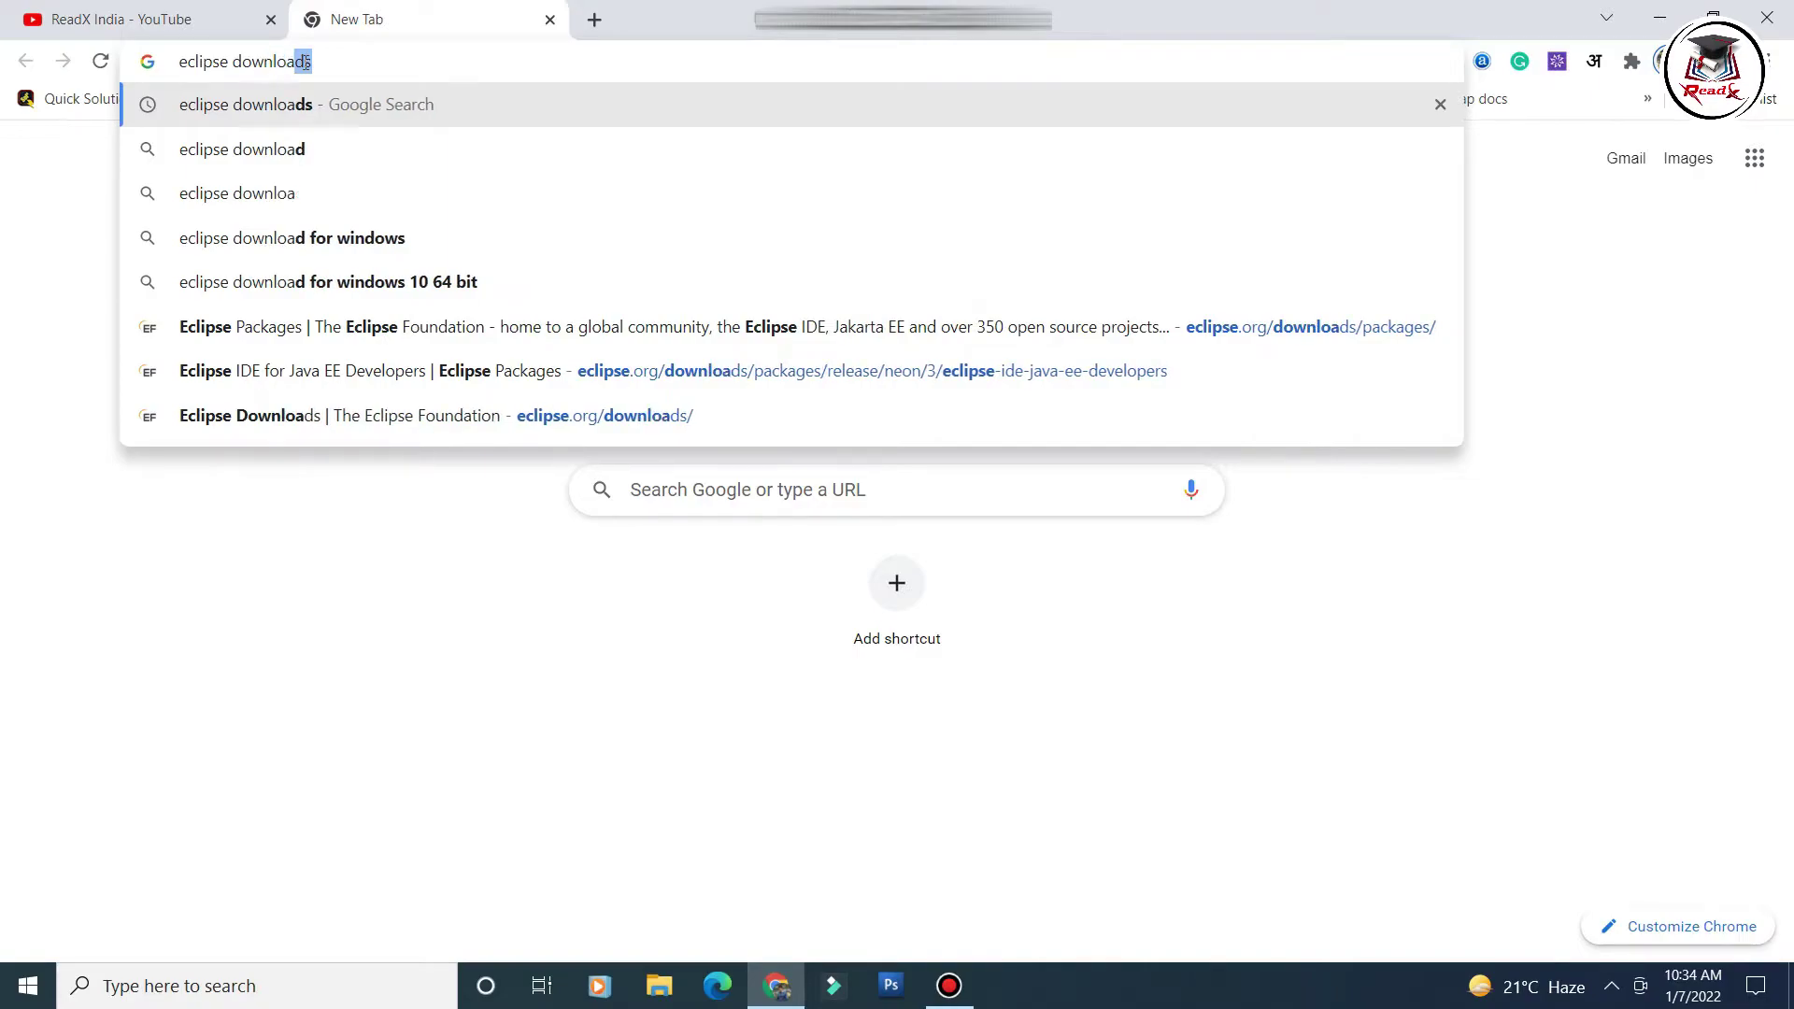
key(Return)
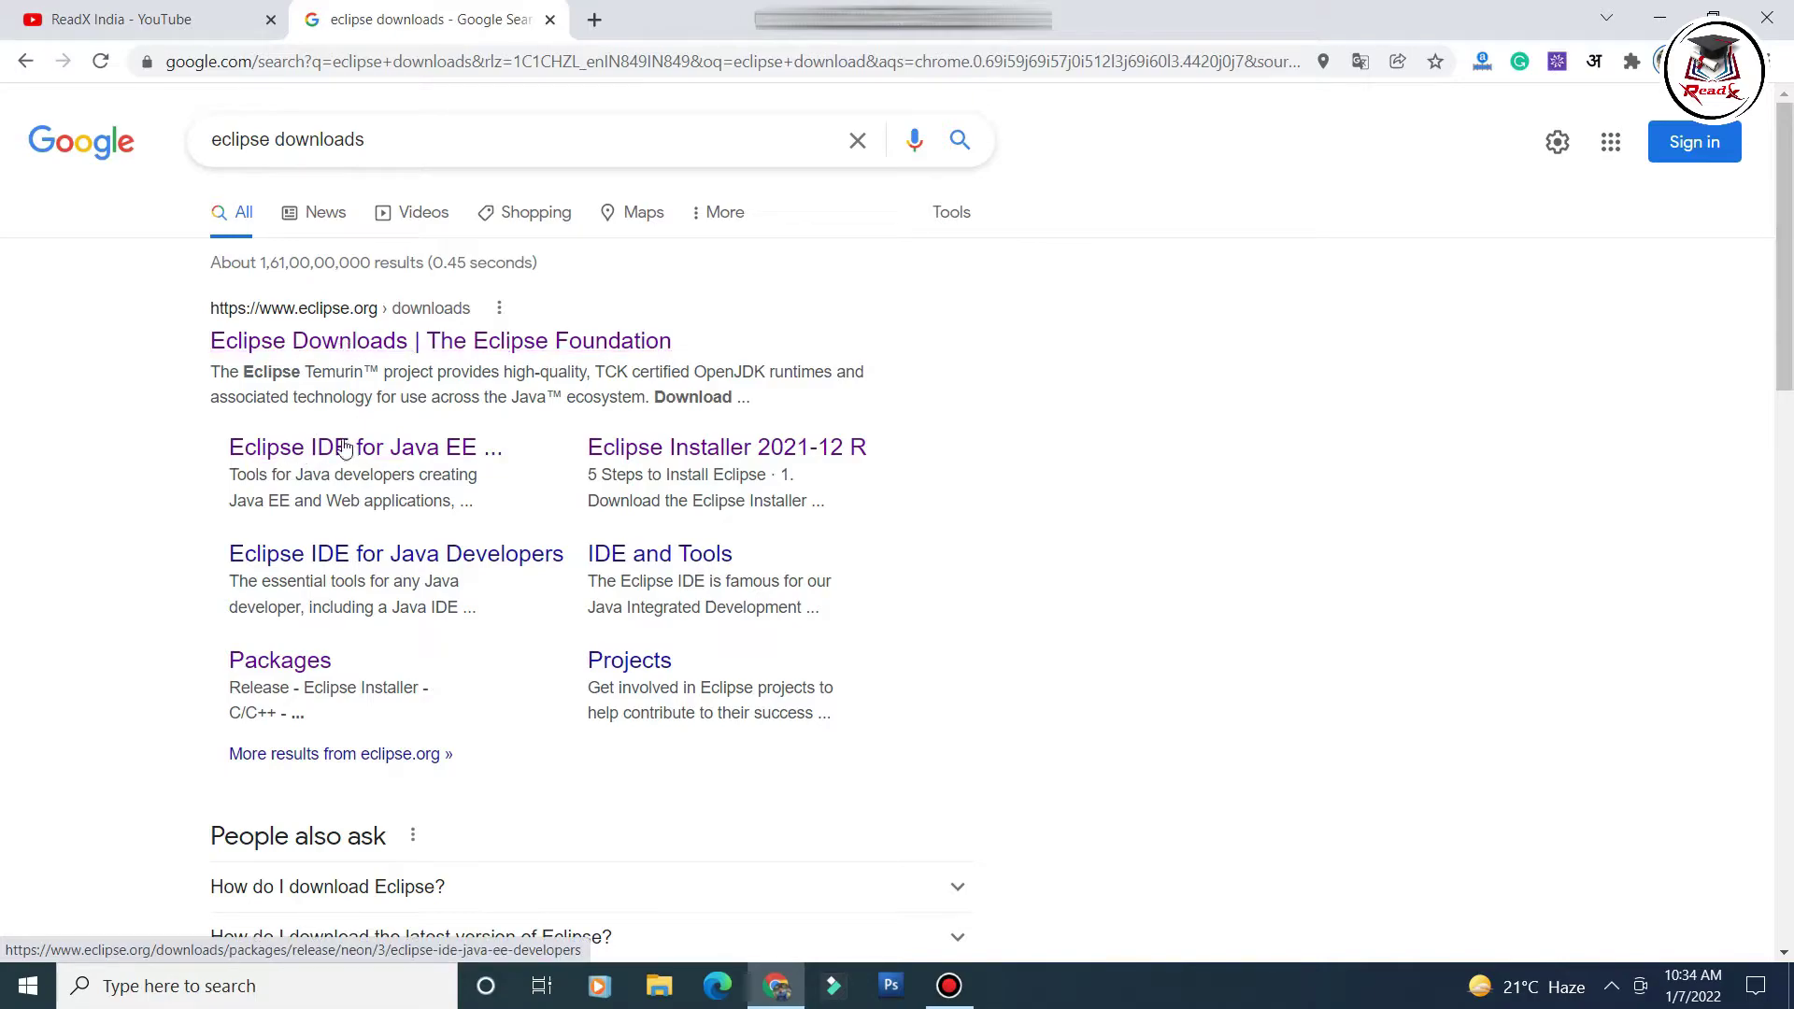
- Open the Eclipse IDE for Java EE Developers result and follow its link to the newer Eclipse packages
click(455, 458)
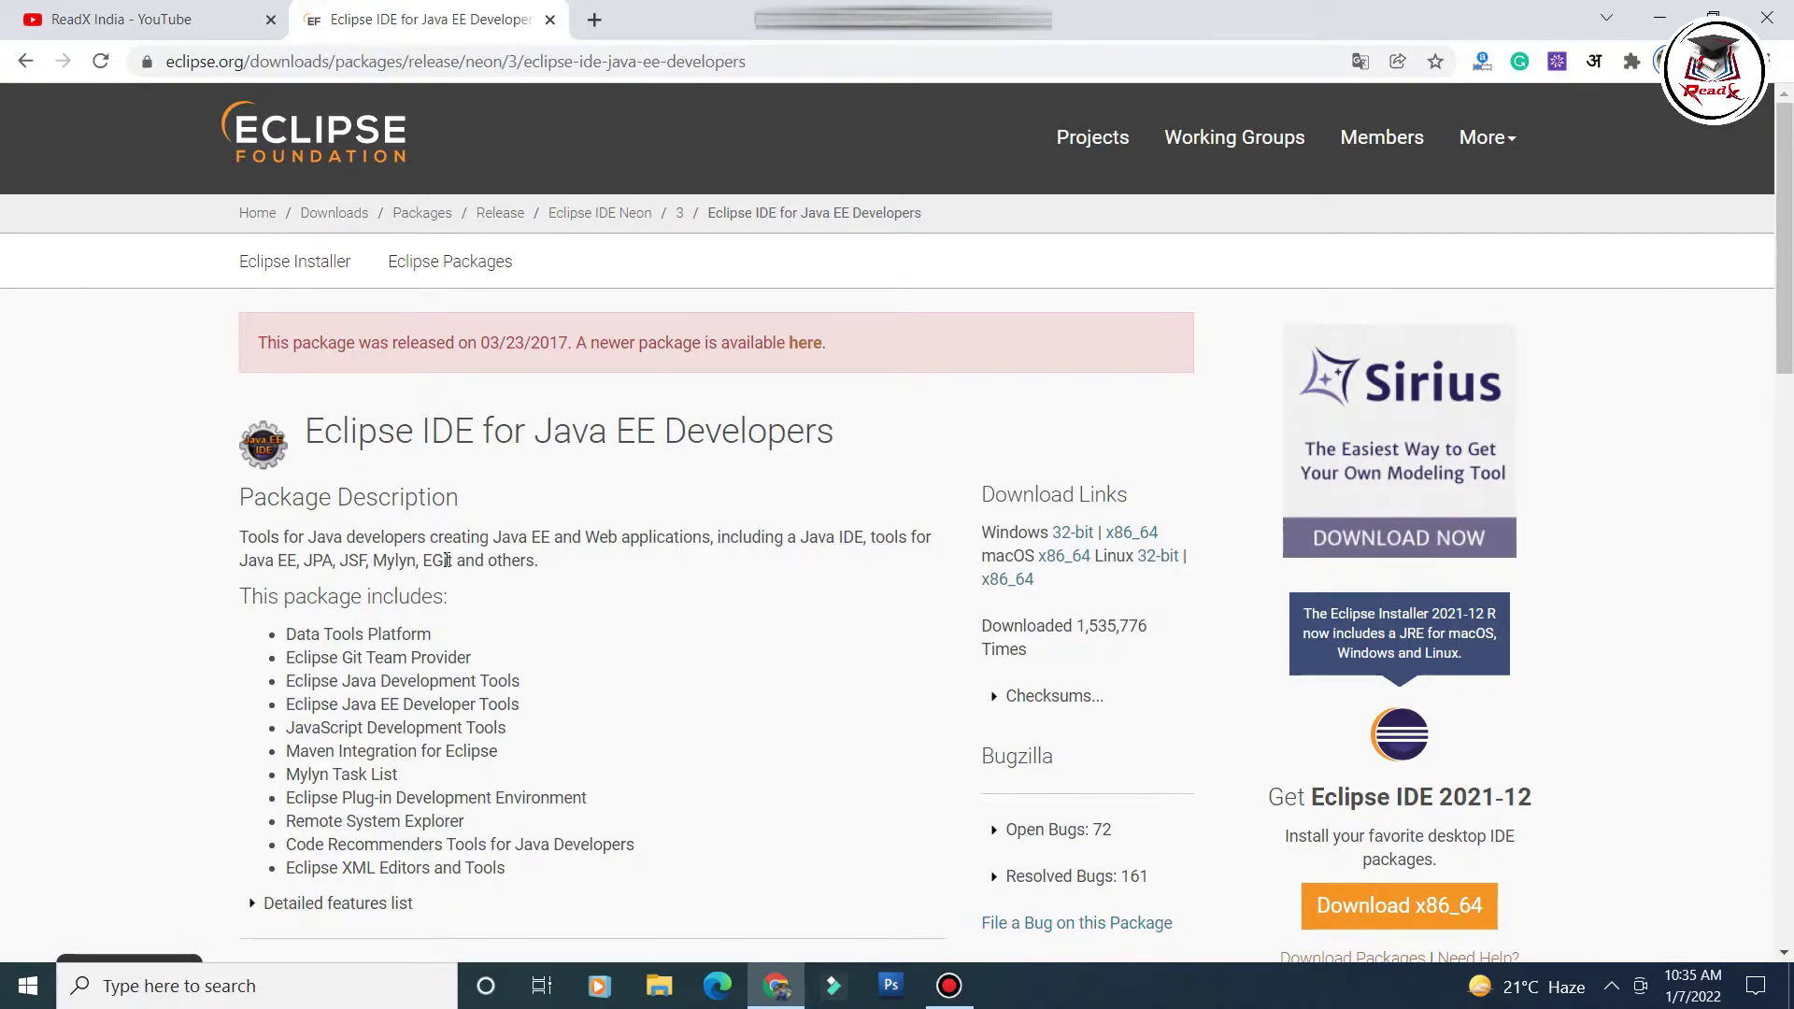
scroll(447, 560, down, 5)
scroll(440, 561, up, 5)
click(809, 343)
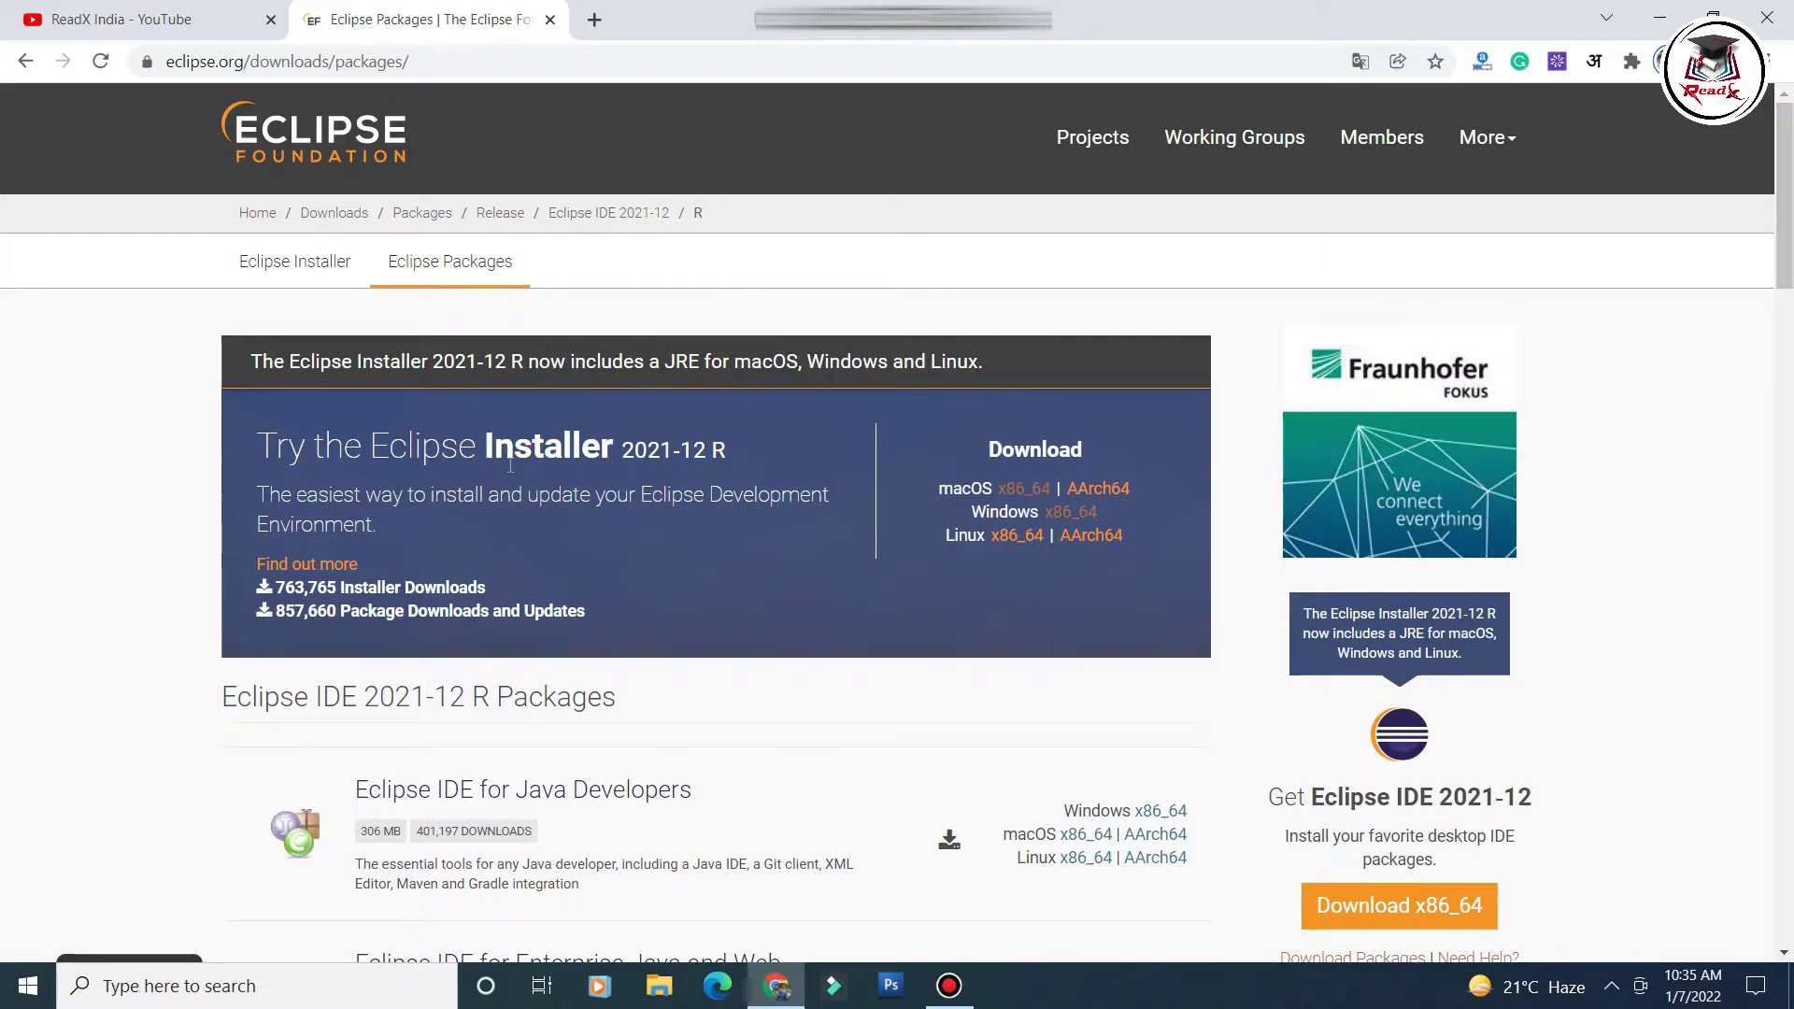
- Examine the list of Eclipse IDE 2021-12 R packages offered for download
scroll(511, 464, down, 5)
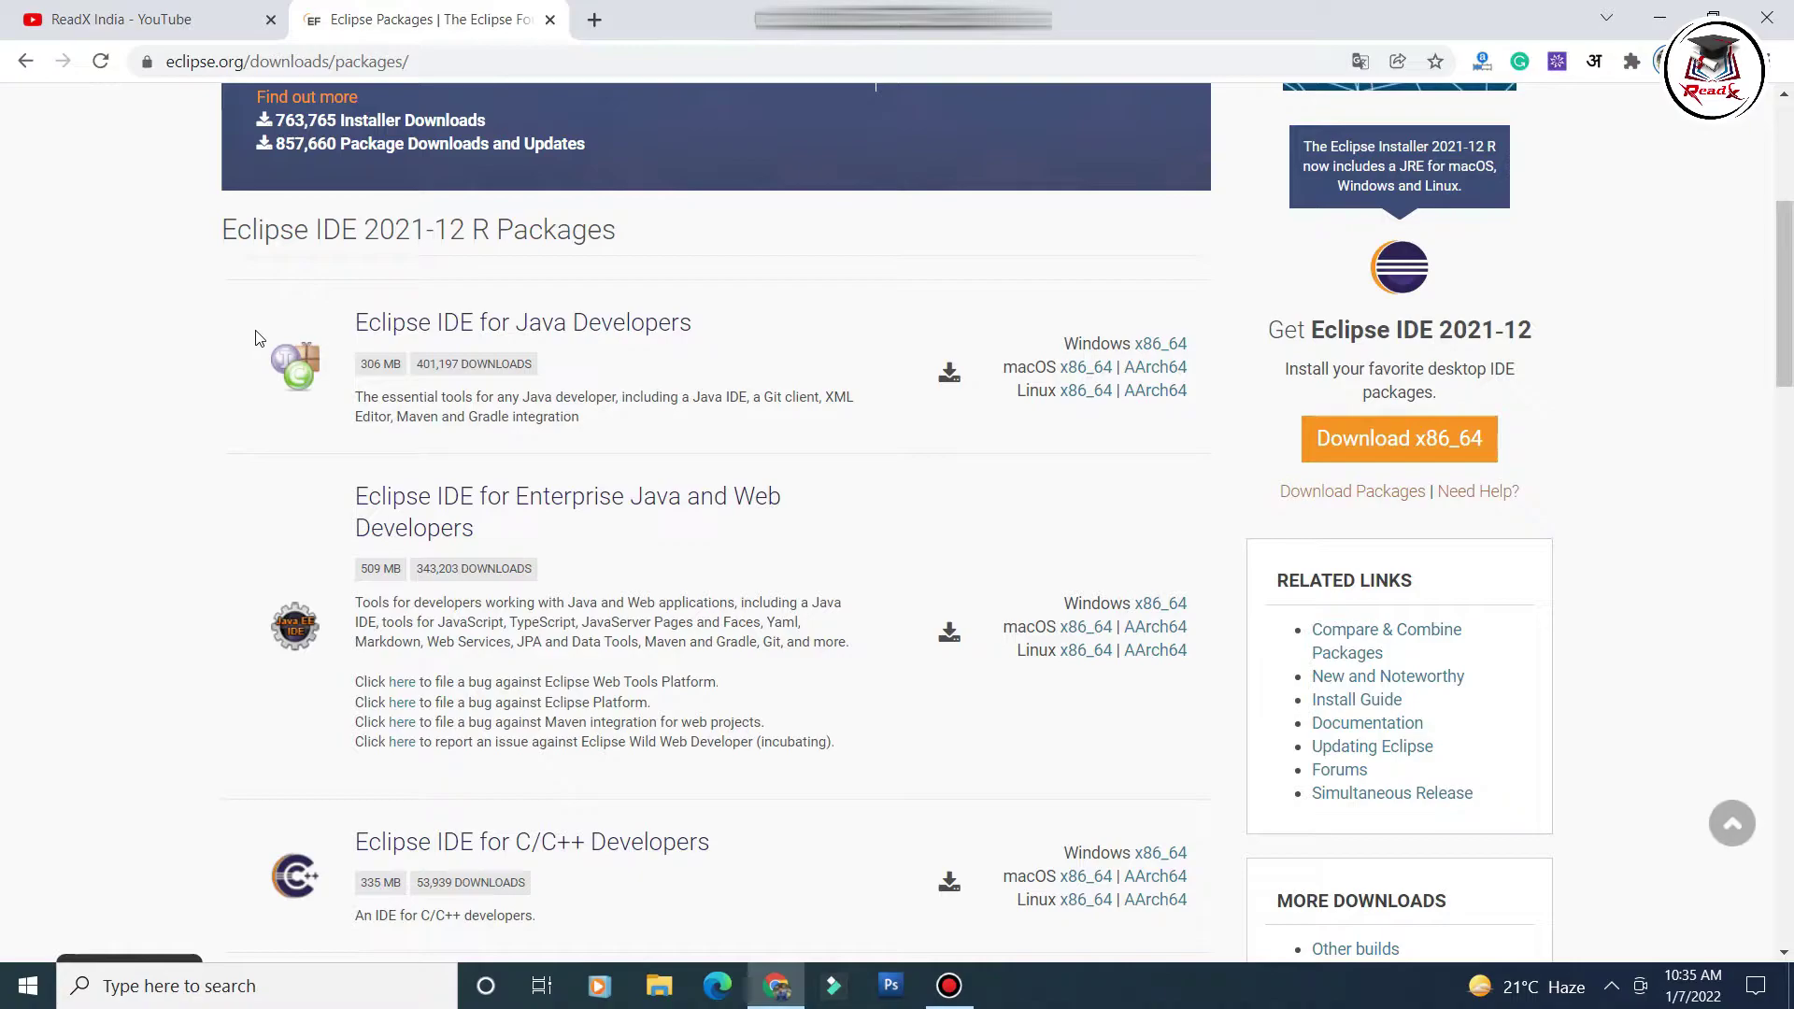
scroll(435, 394, down, 1)
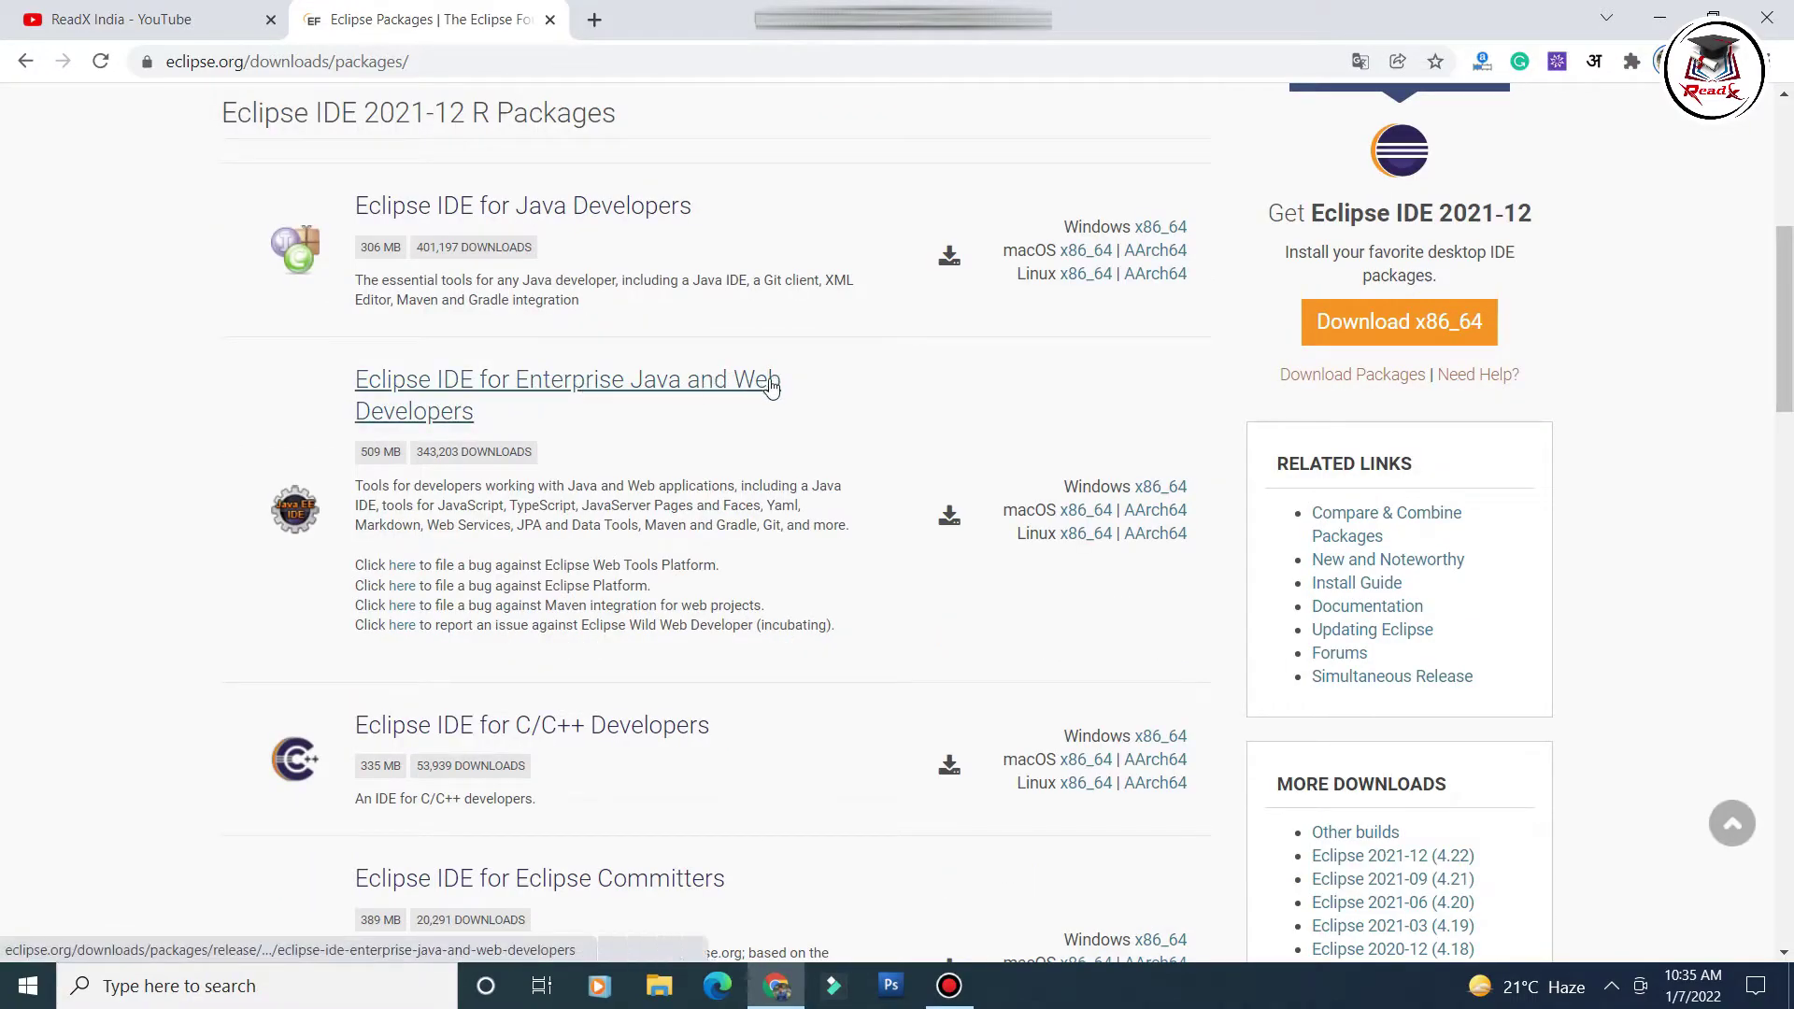
scroll(769, 388, down, 3)
scroll(856, 320, down, 6)
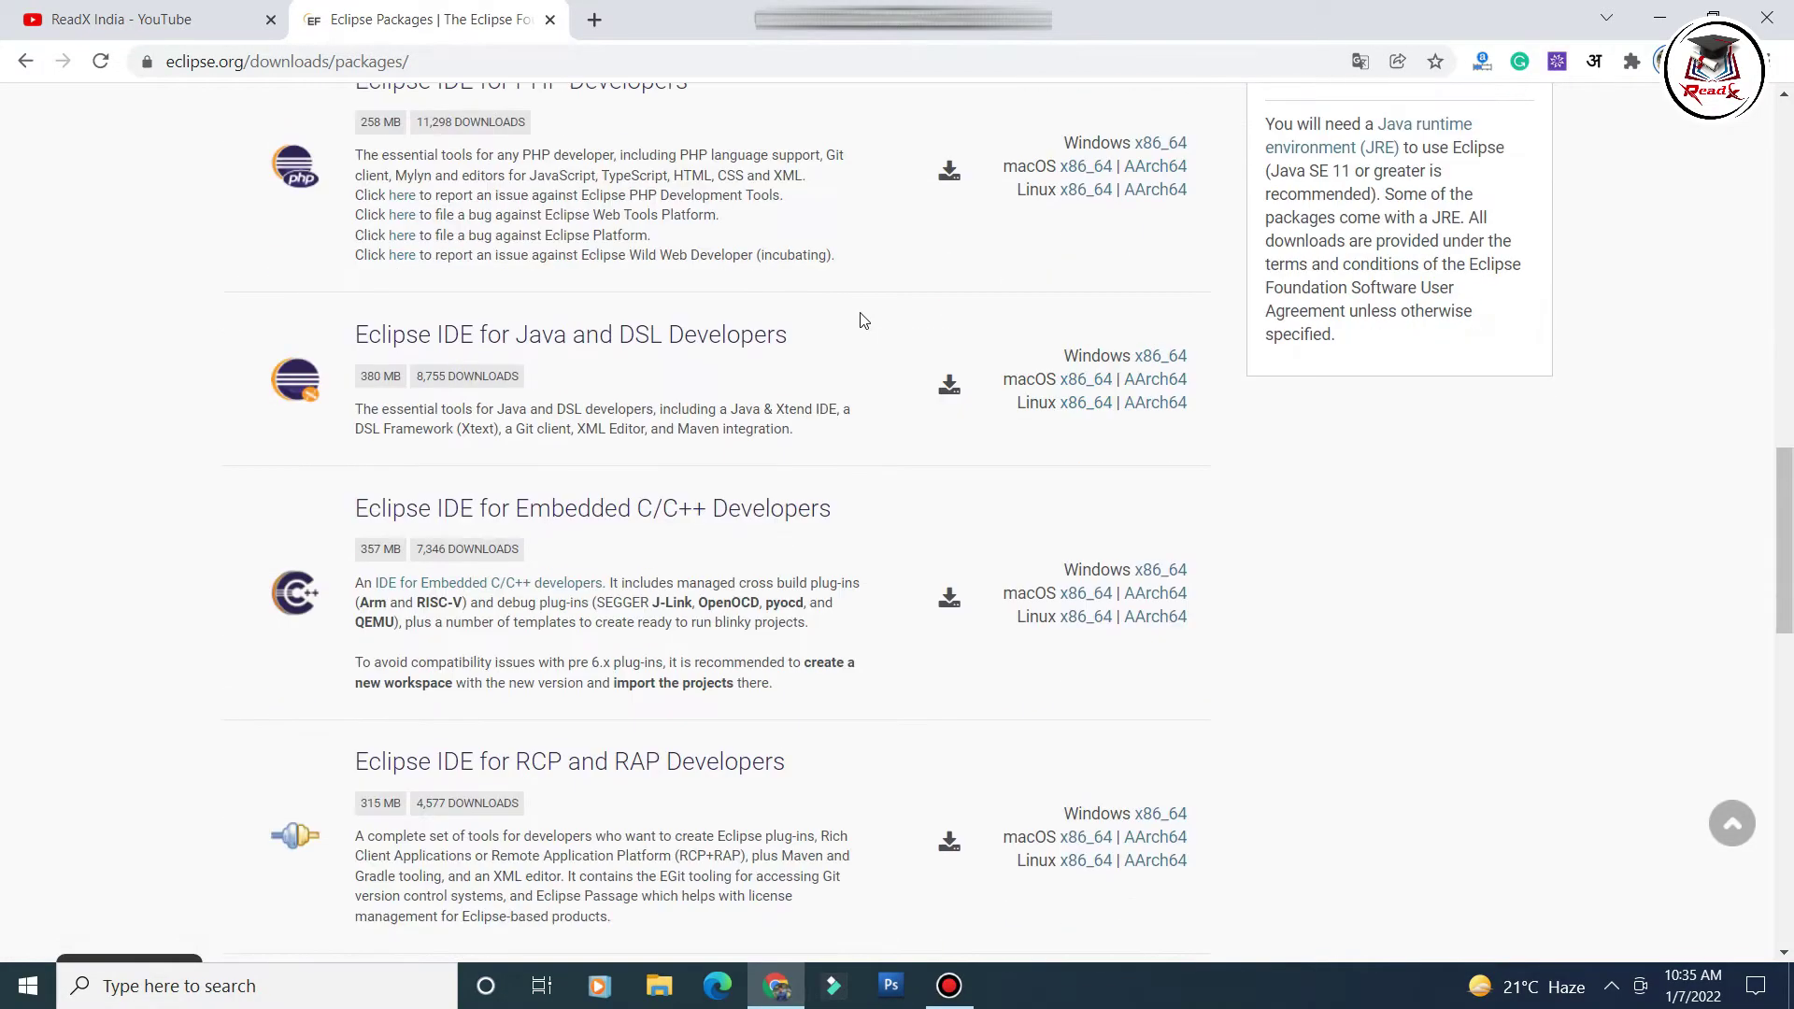
scroll(862, 364, down, 8)
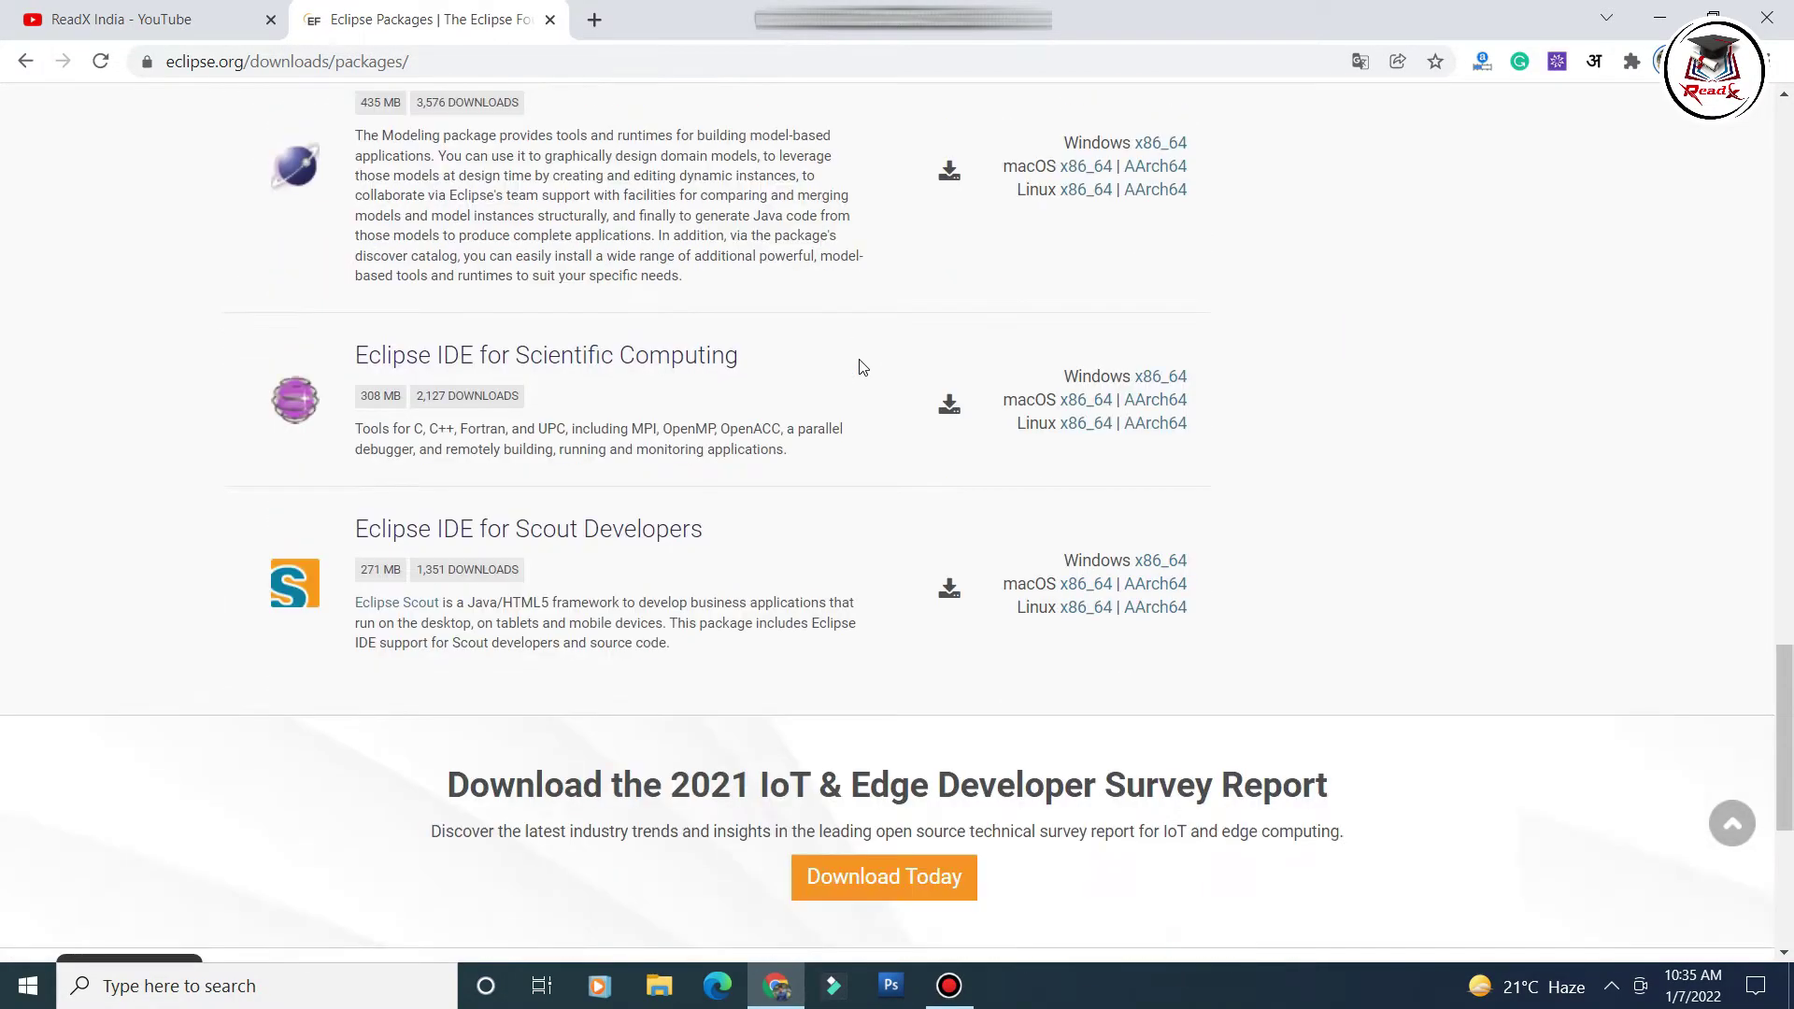
scroll(861, 366, up, 18)
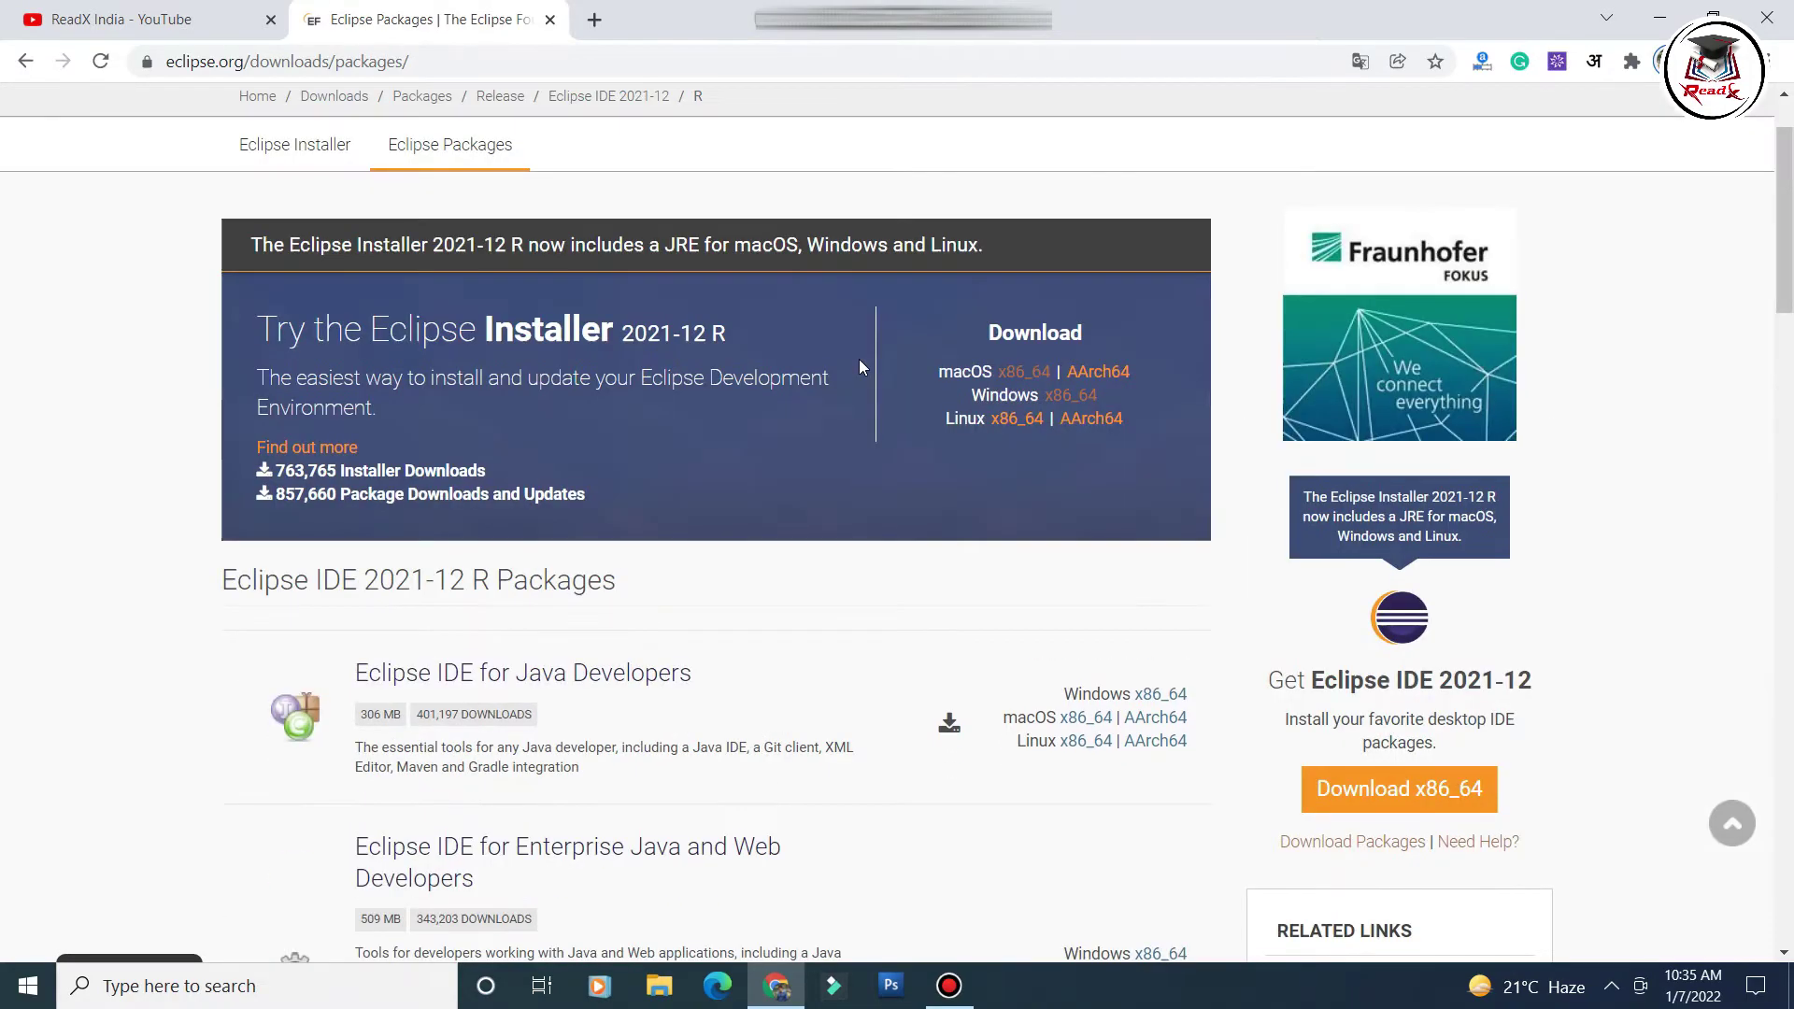
scroll(859, 358, up, 2)
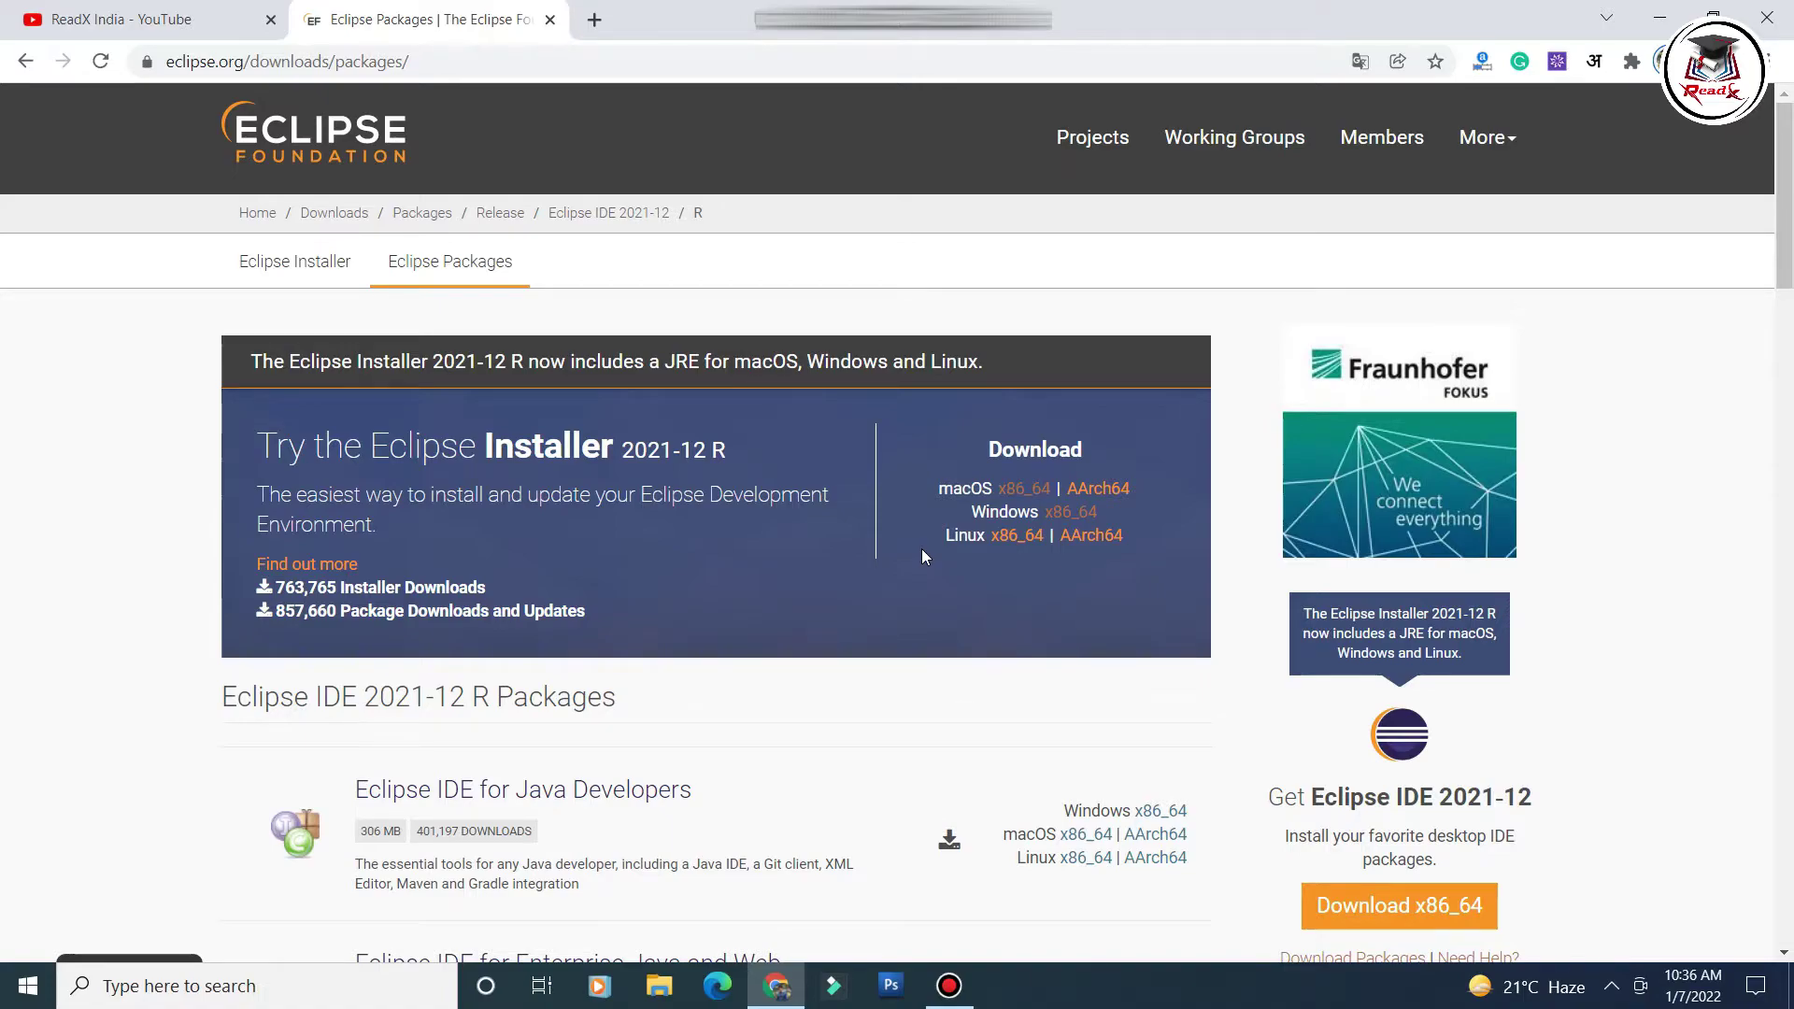
- Download the Windows x86_64 Eclipse Installer as eclipse-inst-jre-win64.exe to the Downloads folder and pause the download
click(1061, 516)
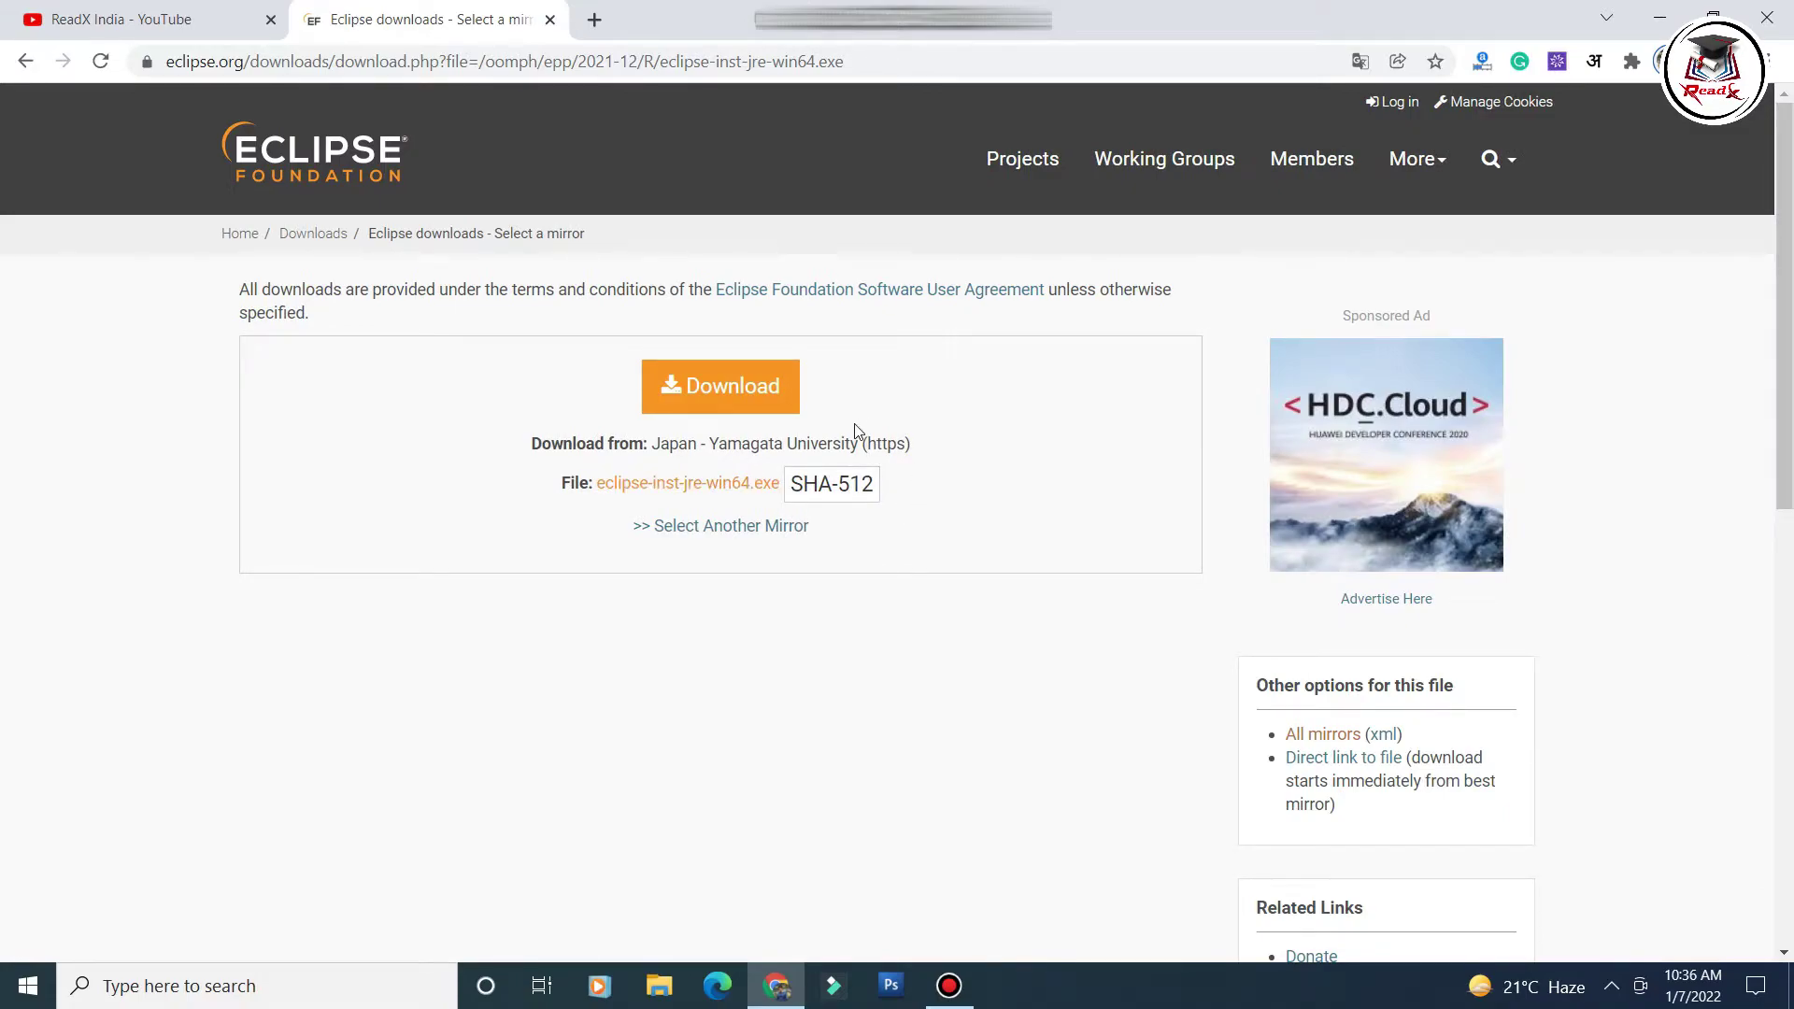
click(738, 393)
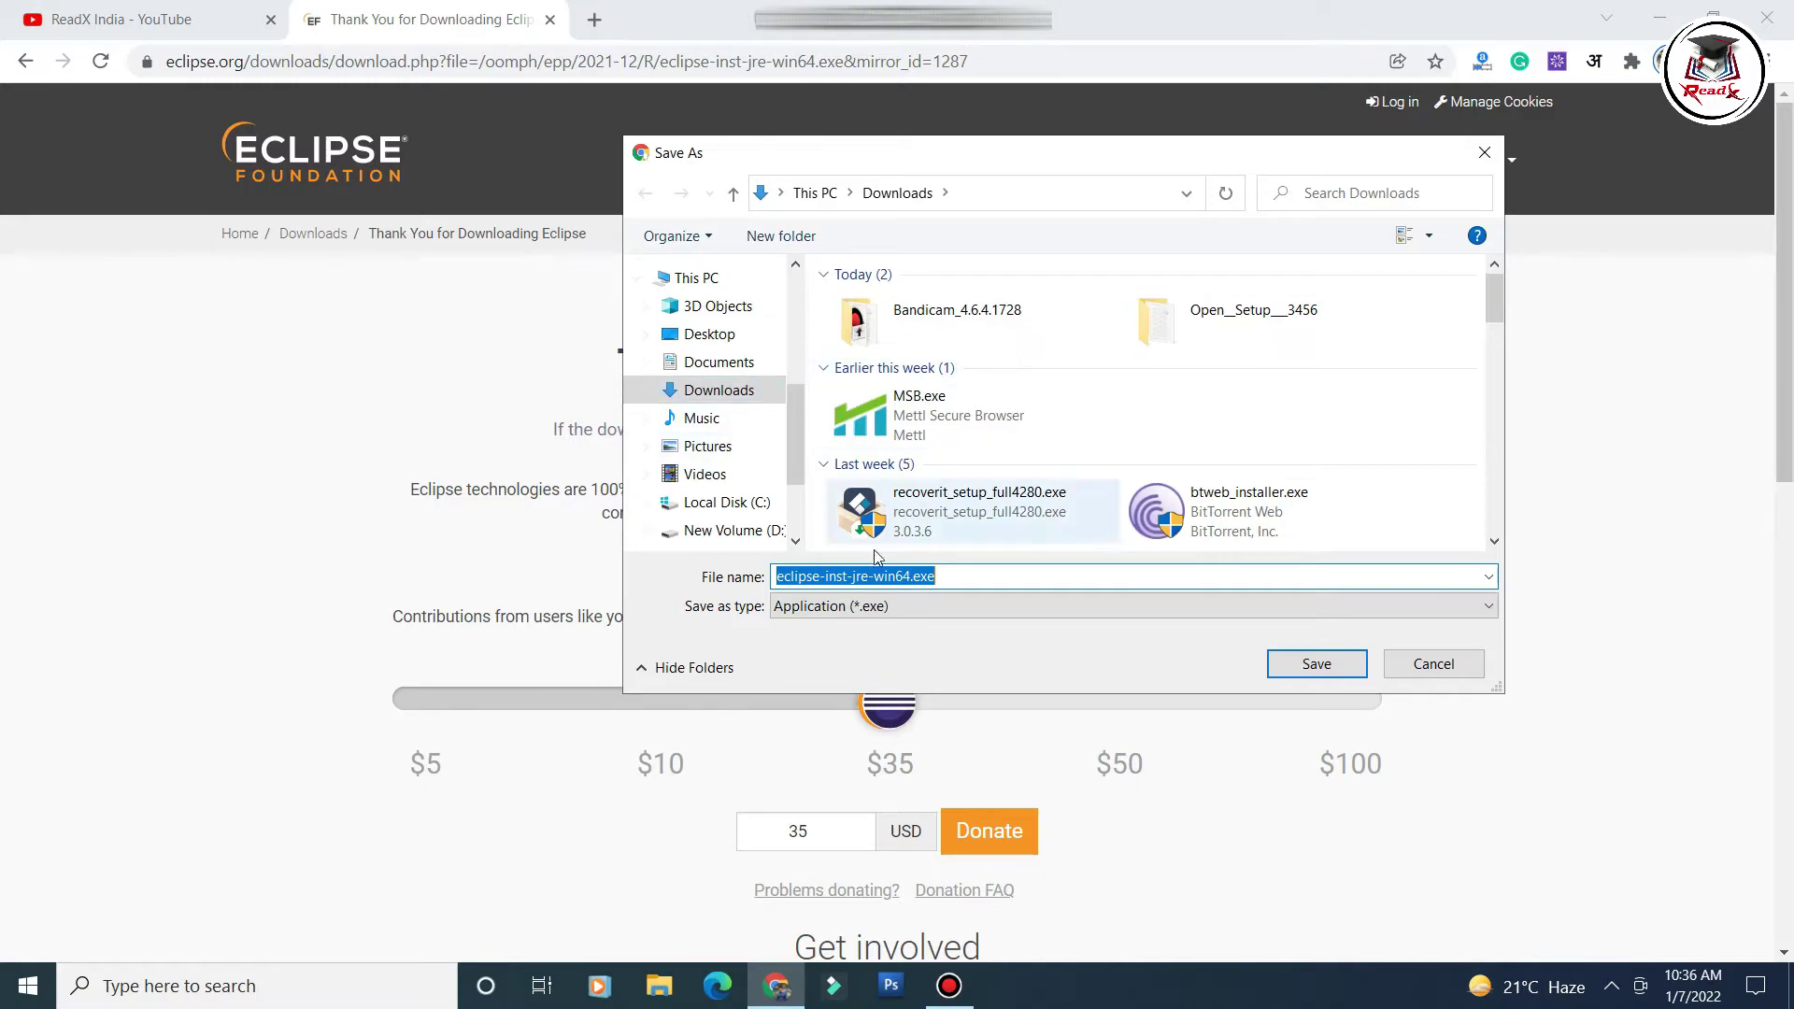
click(1323, 669)
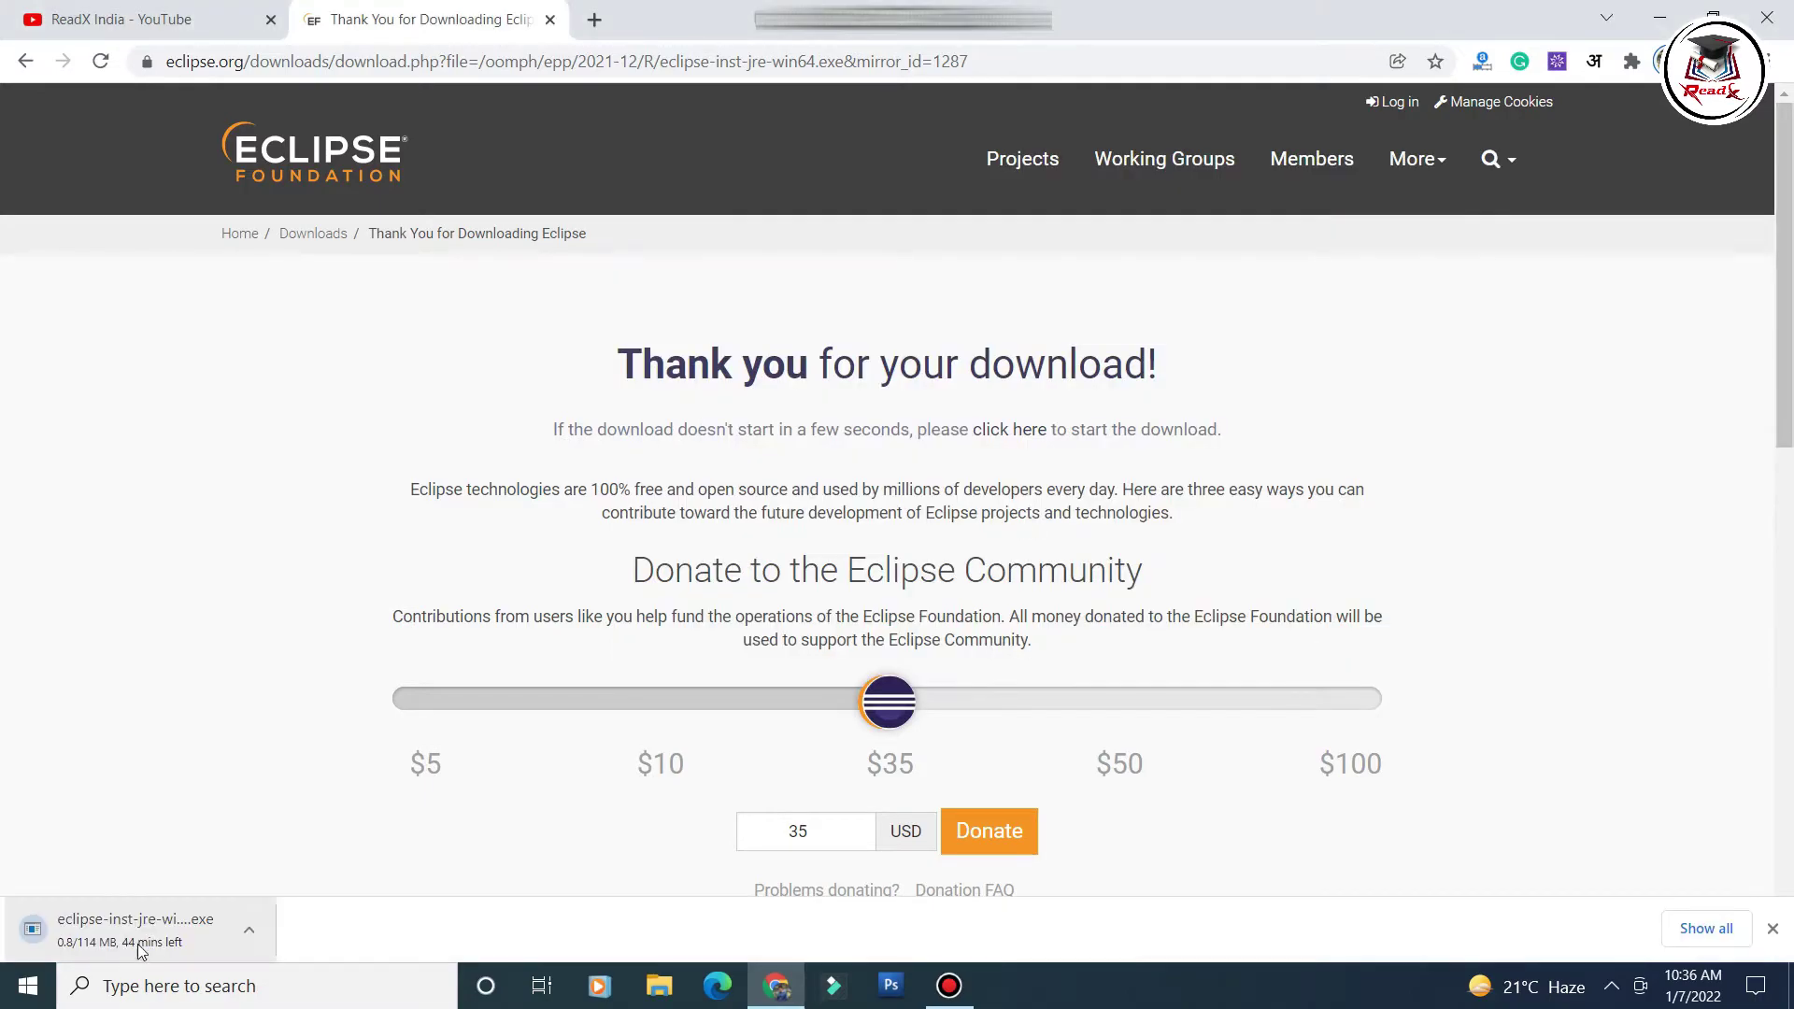
click(249, 934)
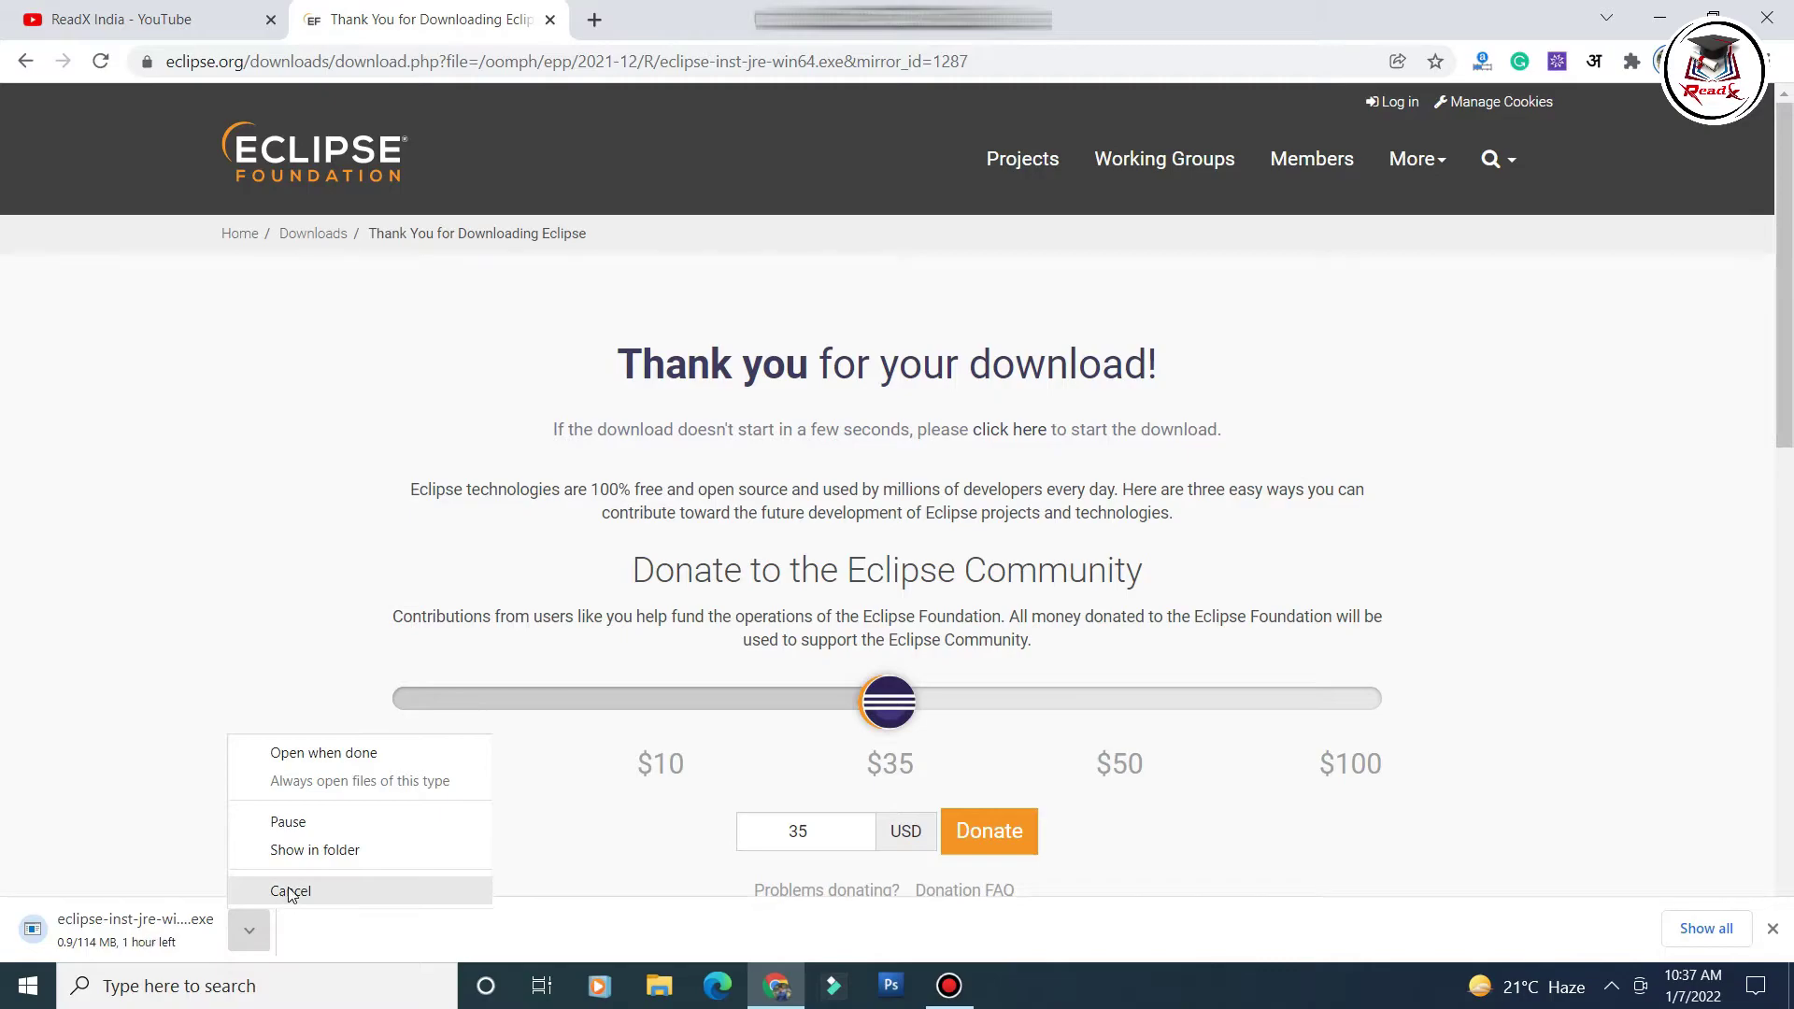
click(326, 830)
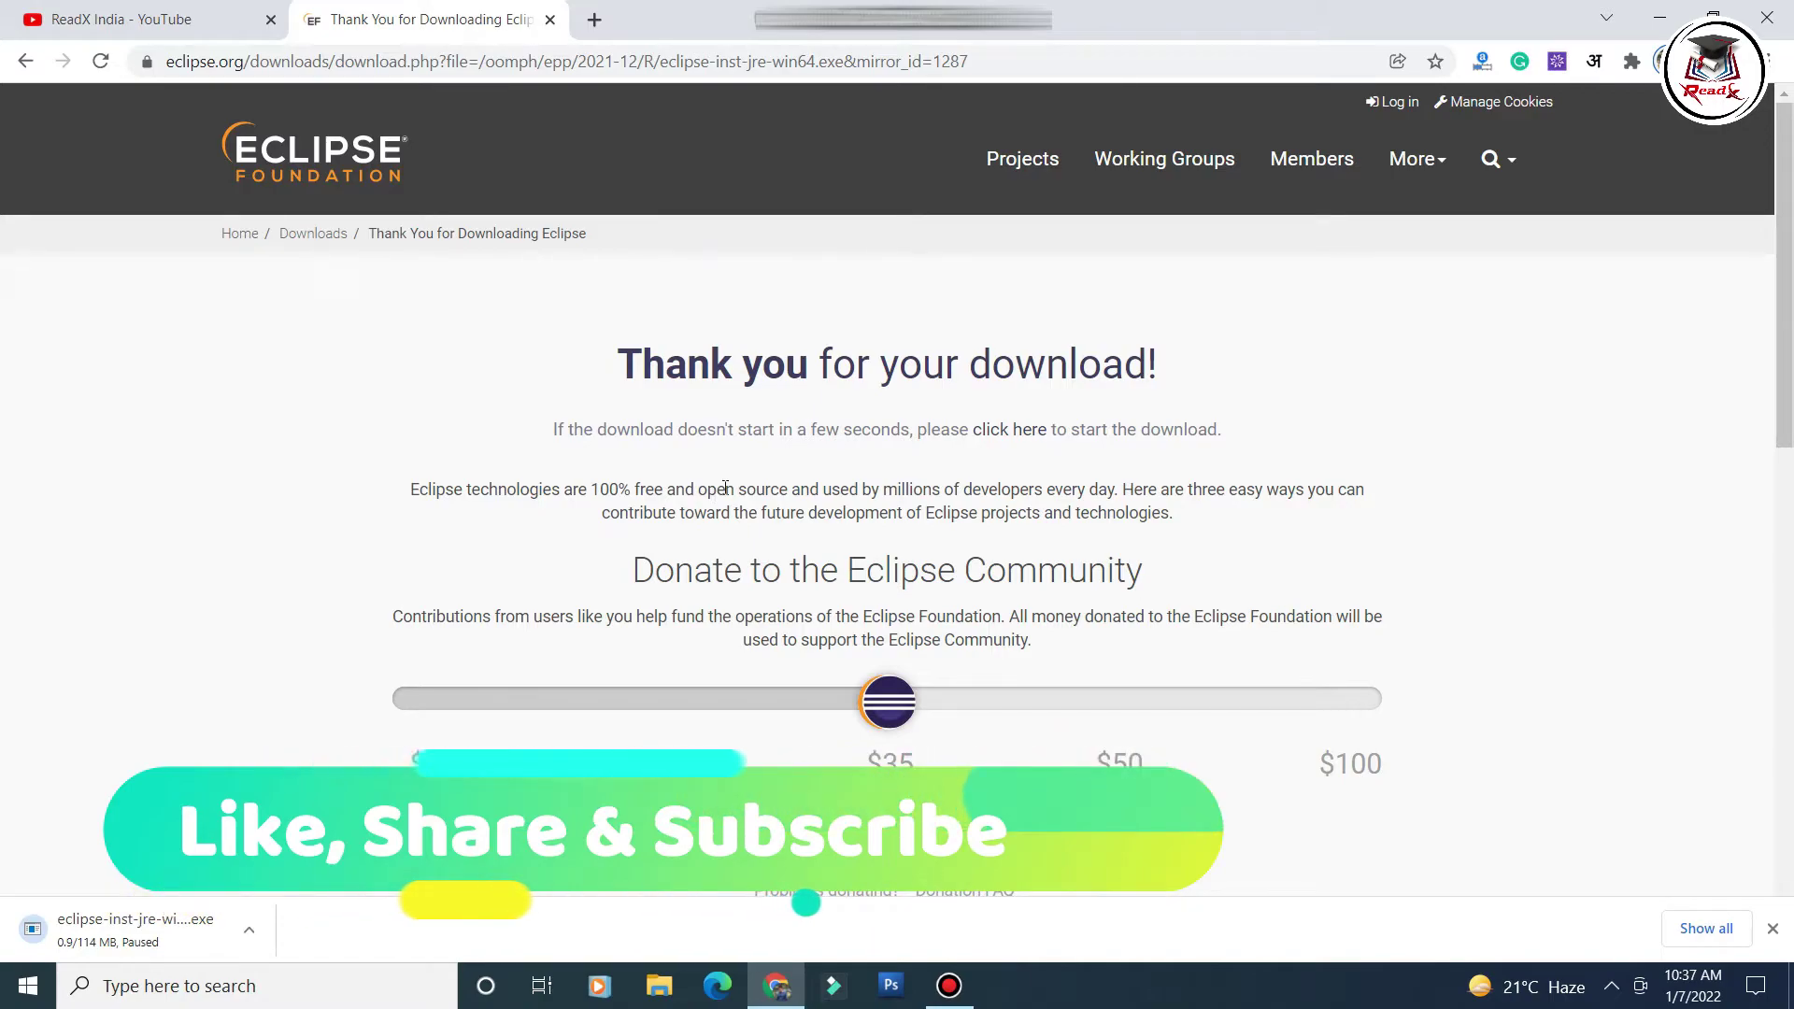
scroll(869, 674, down, 4)
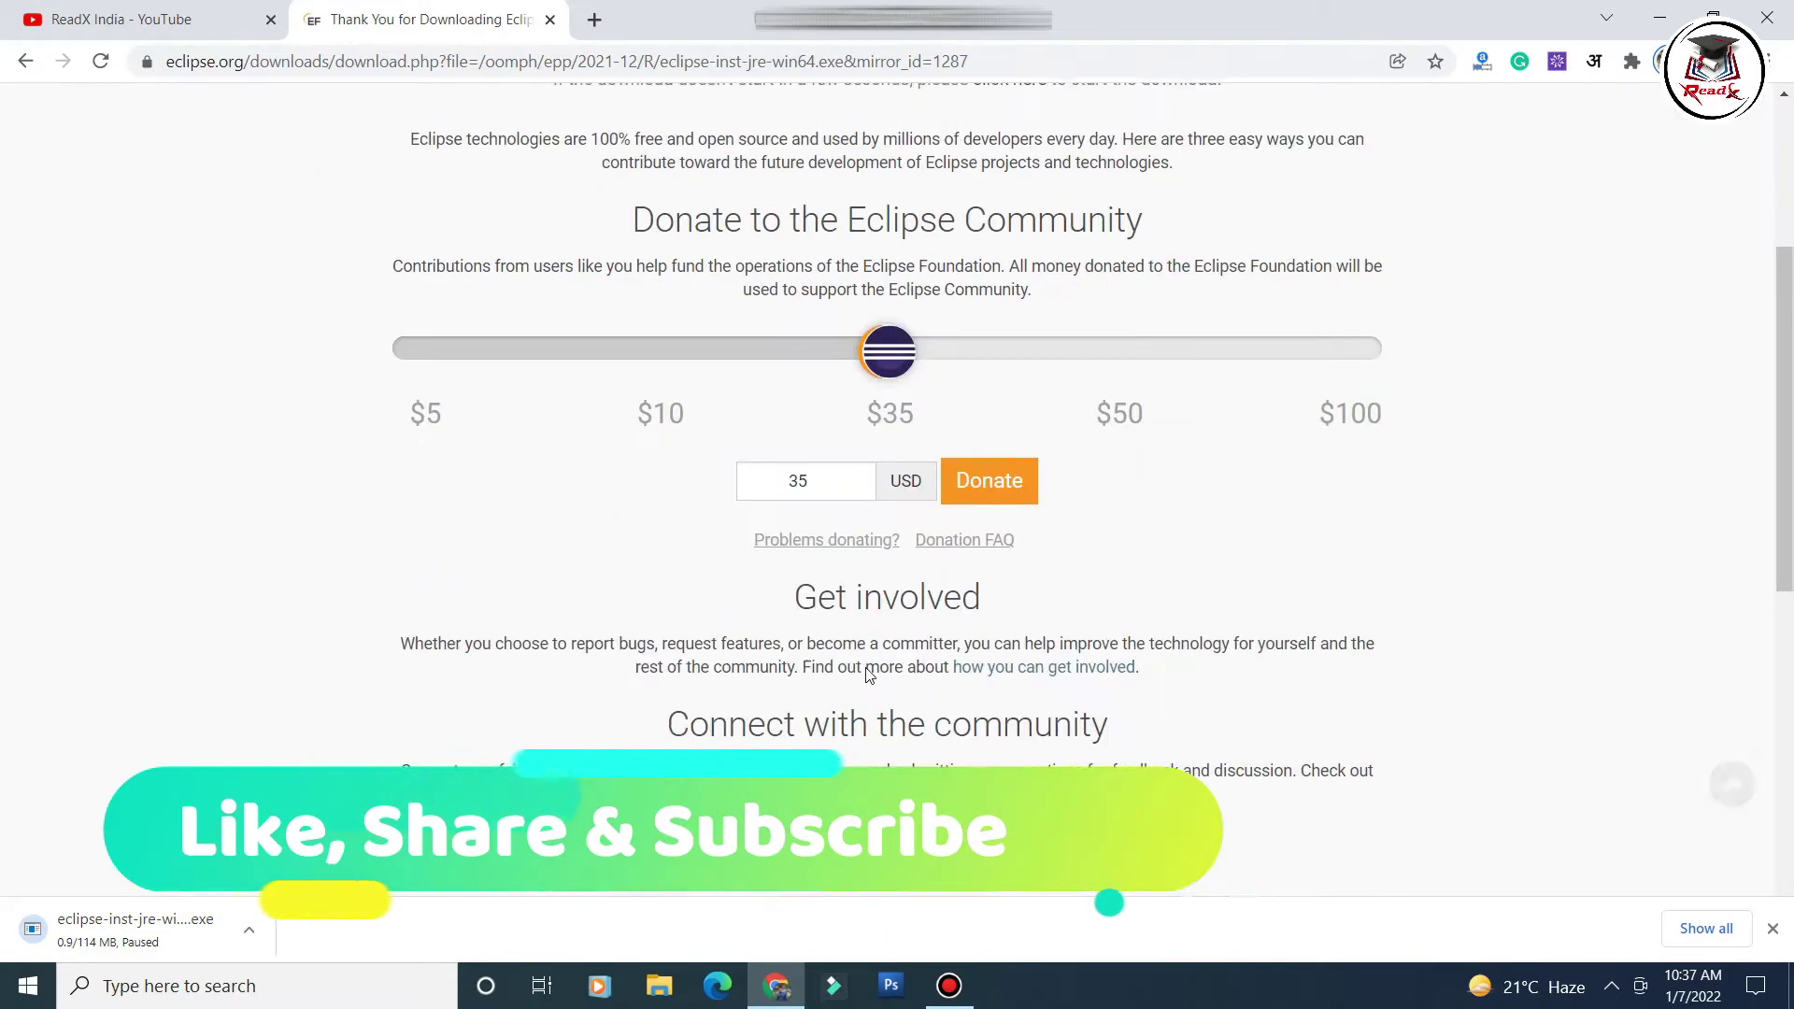
scroll(869, 675, down, 8)
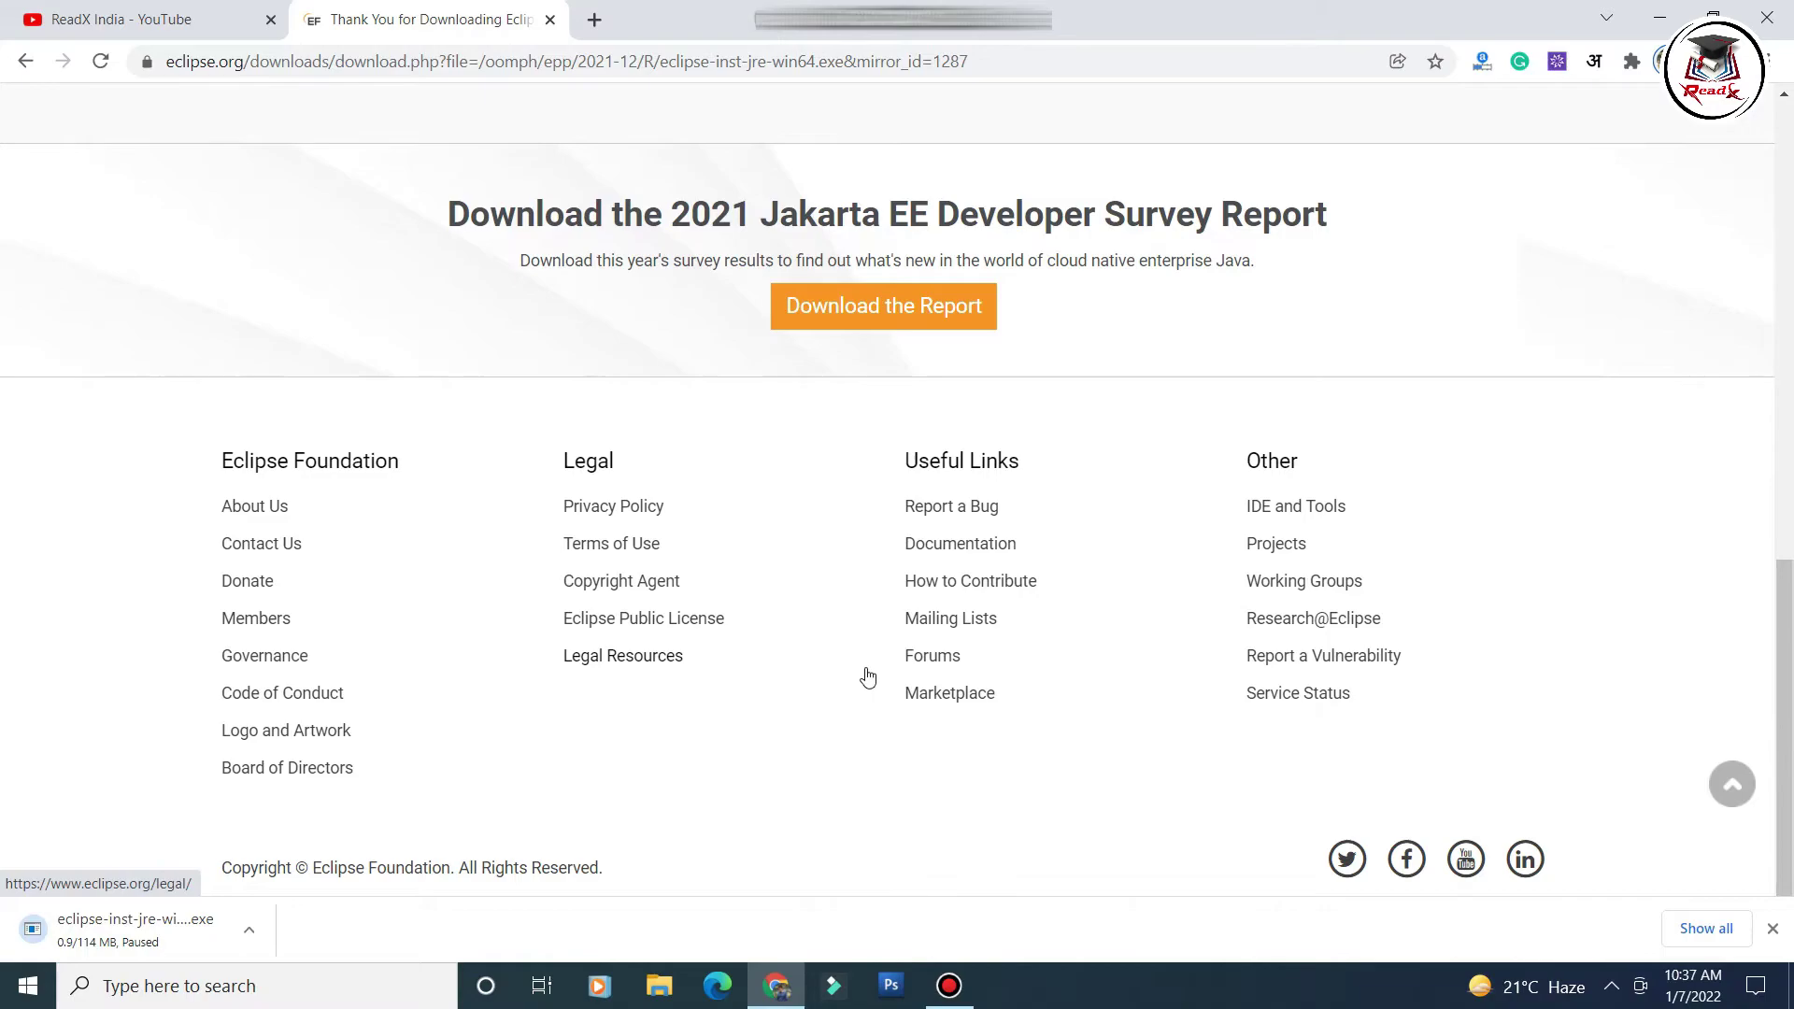
scroll(867, 675, up, 12)
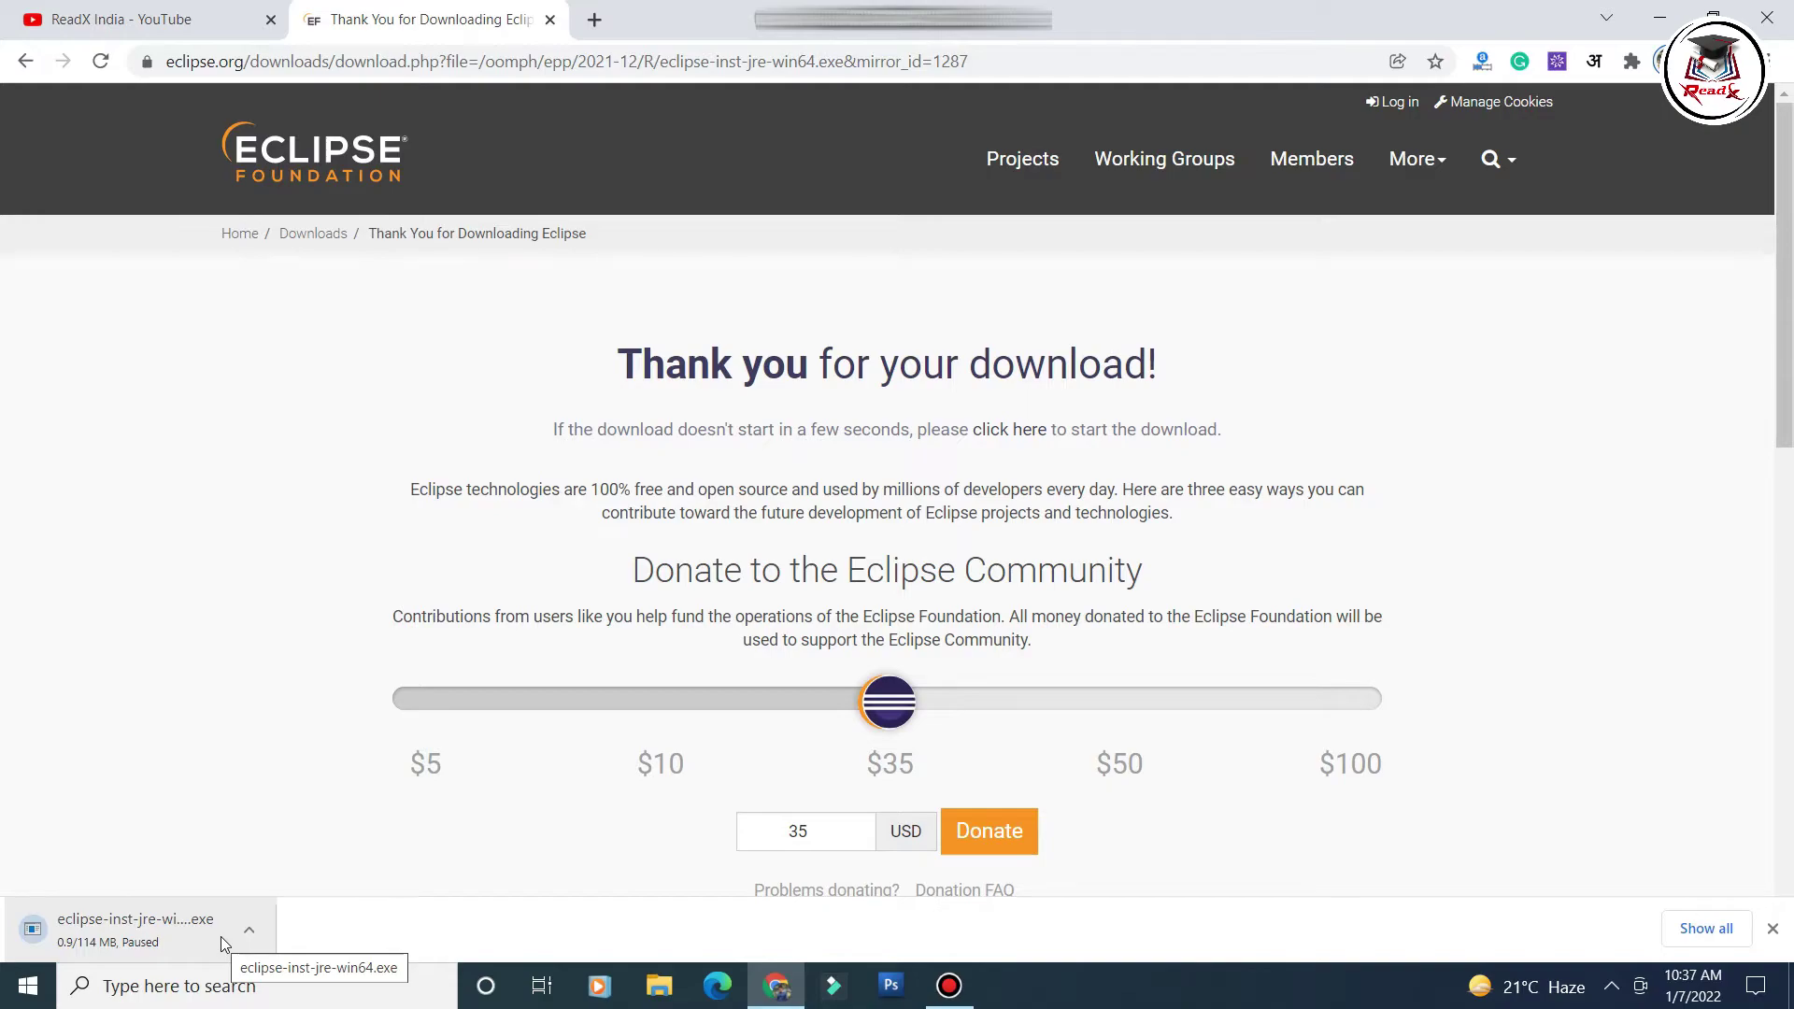
- Run eclipse-inst-jre-win64.exe from the desktop and choose Eclipse IDE for Enterprise Java and Web Developers as the package
key(super+d)
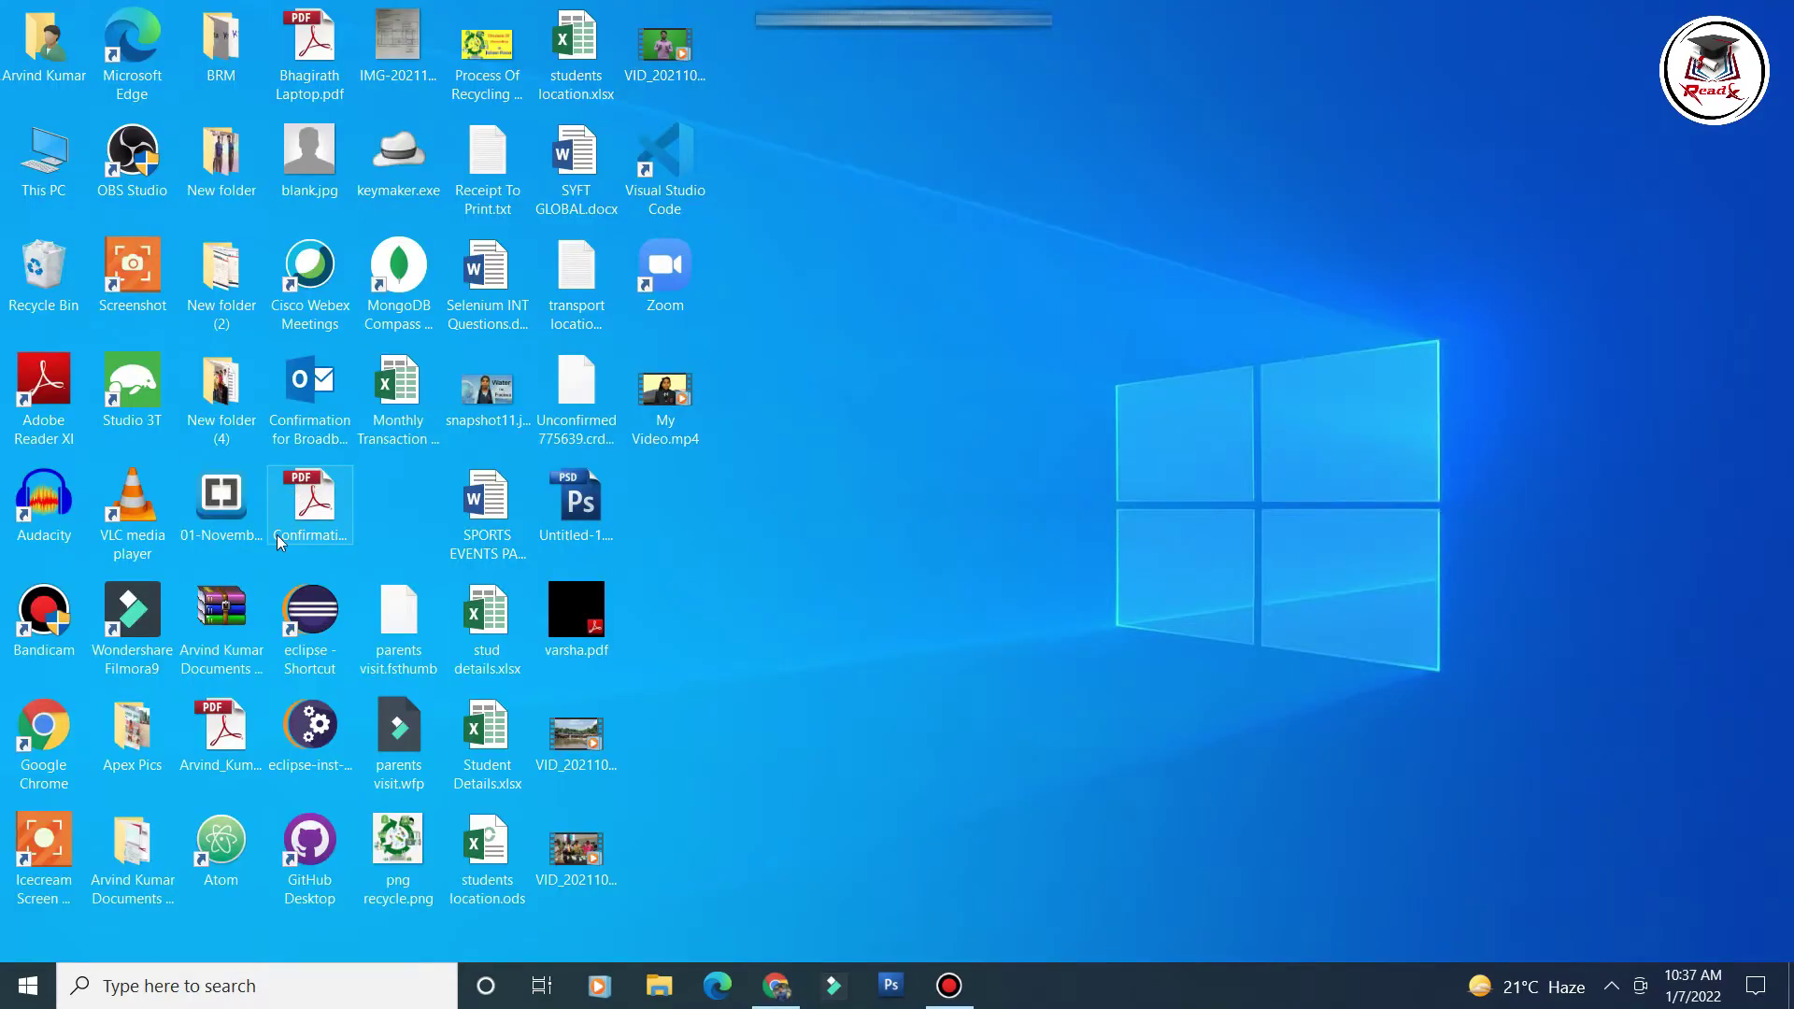
click(338, 746)
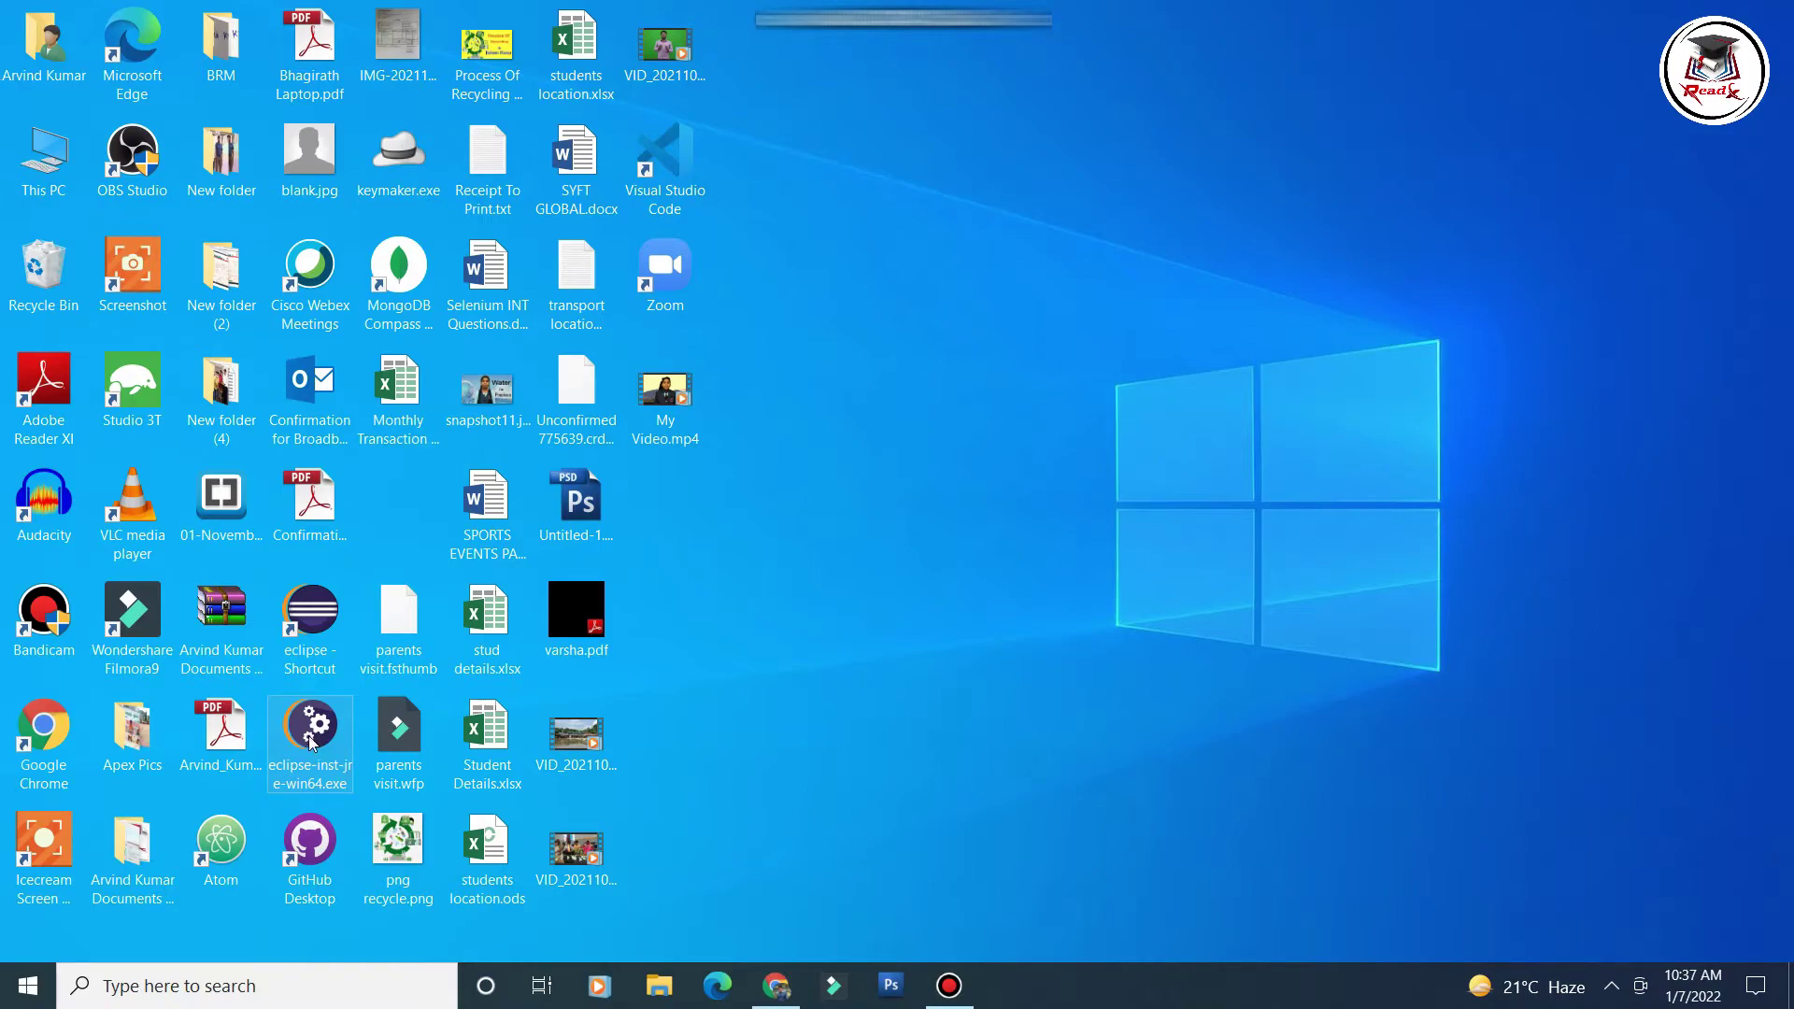
double_click(312, 736)
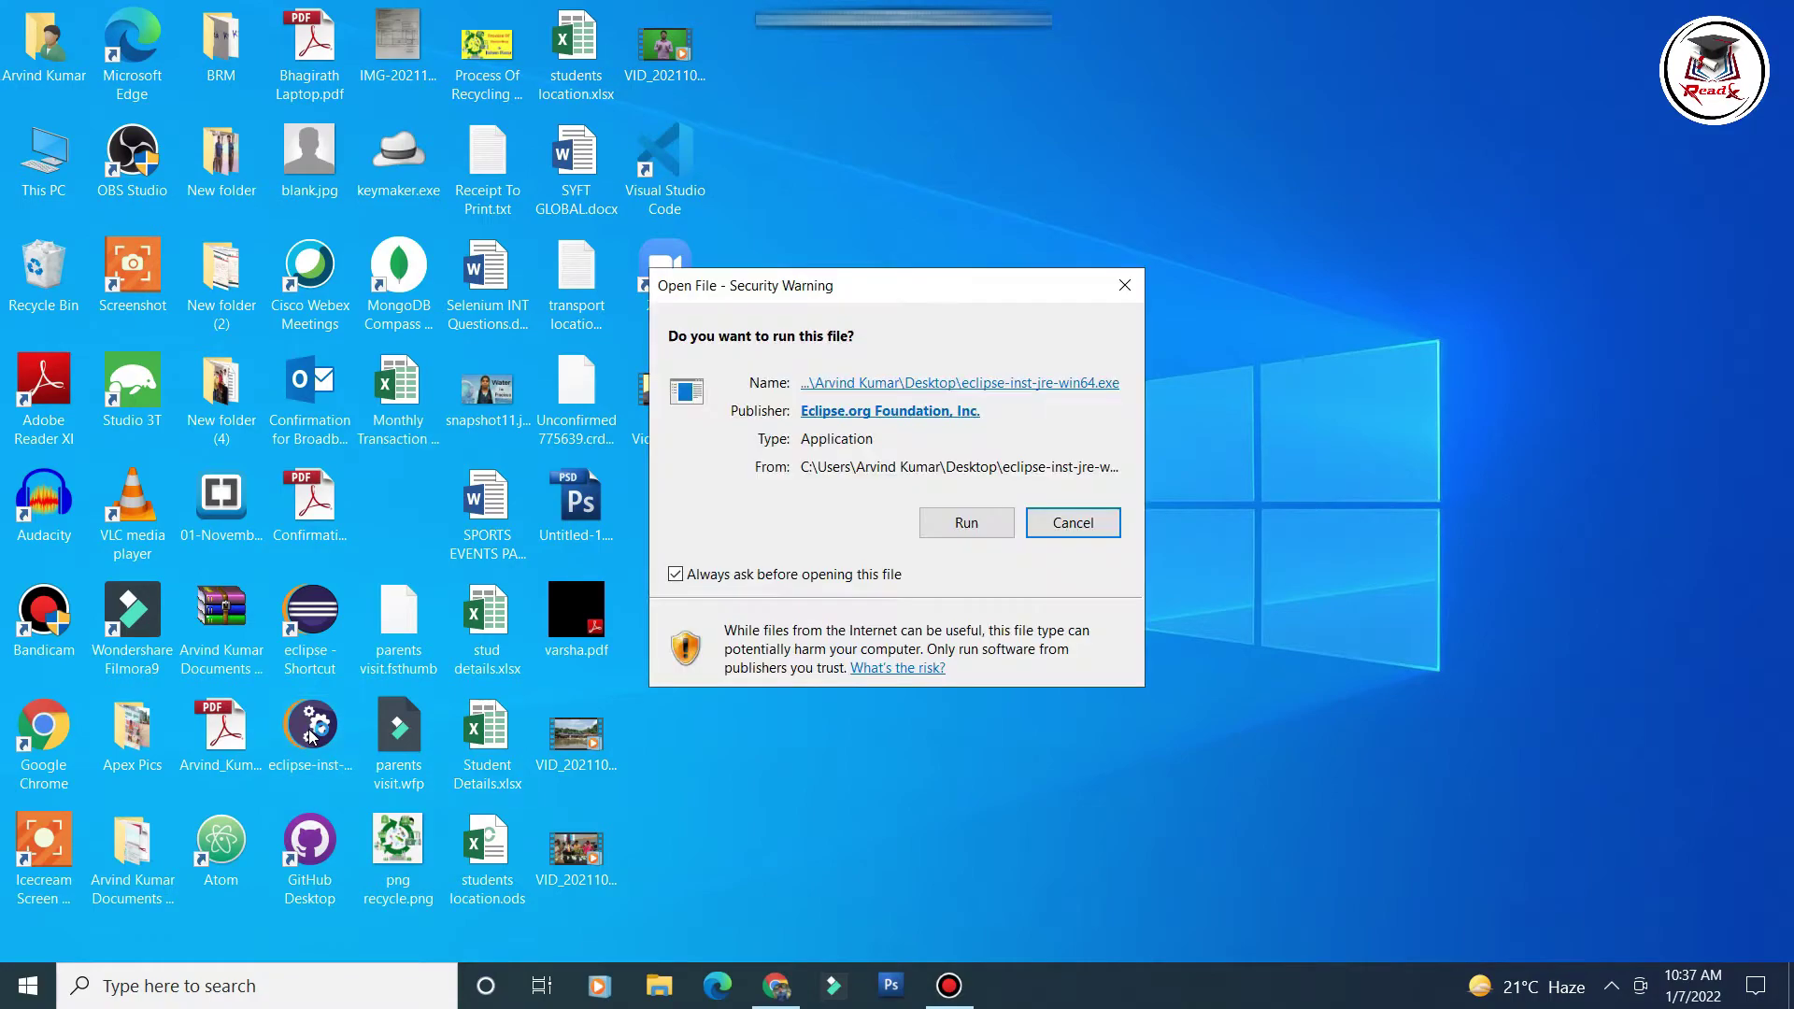
click(958, 528)
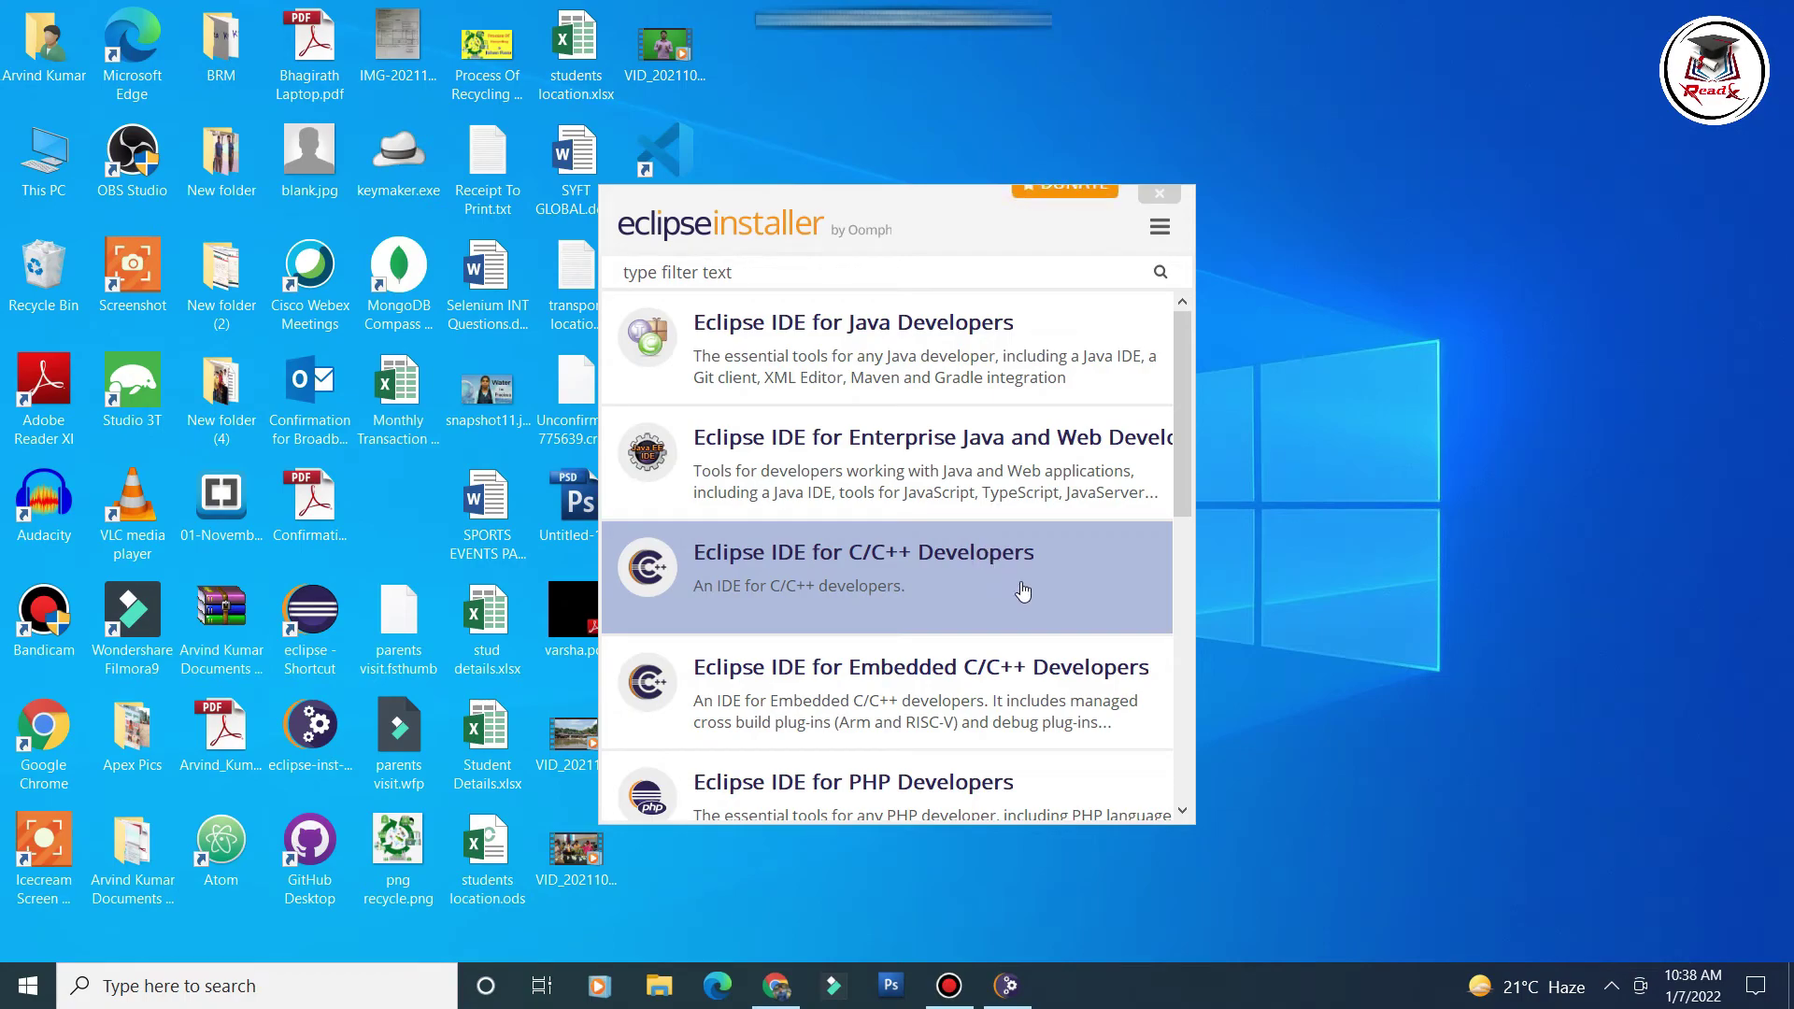
mouse_move(1186, 426)
mouse_down()
mouse_move(1179, 667)
mouse_move(1195, 733)
mouse_move(1214, 407)
mouse_up()
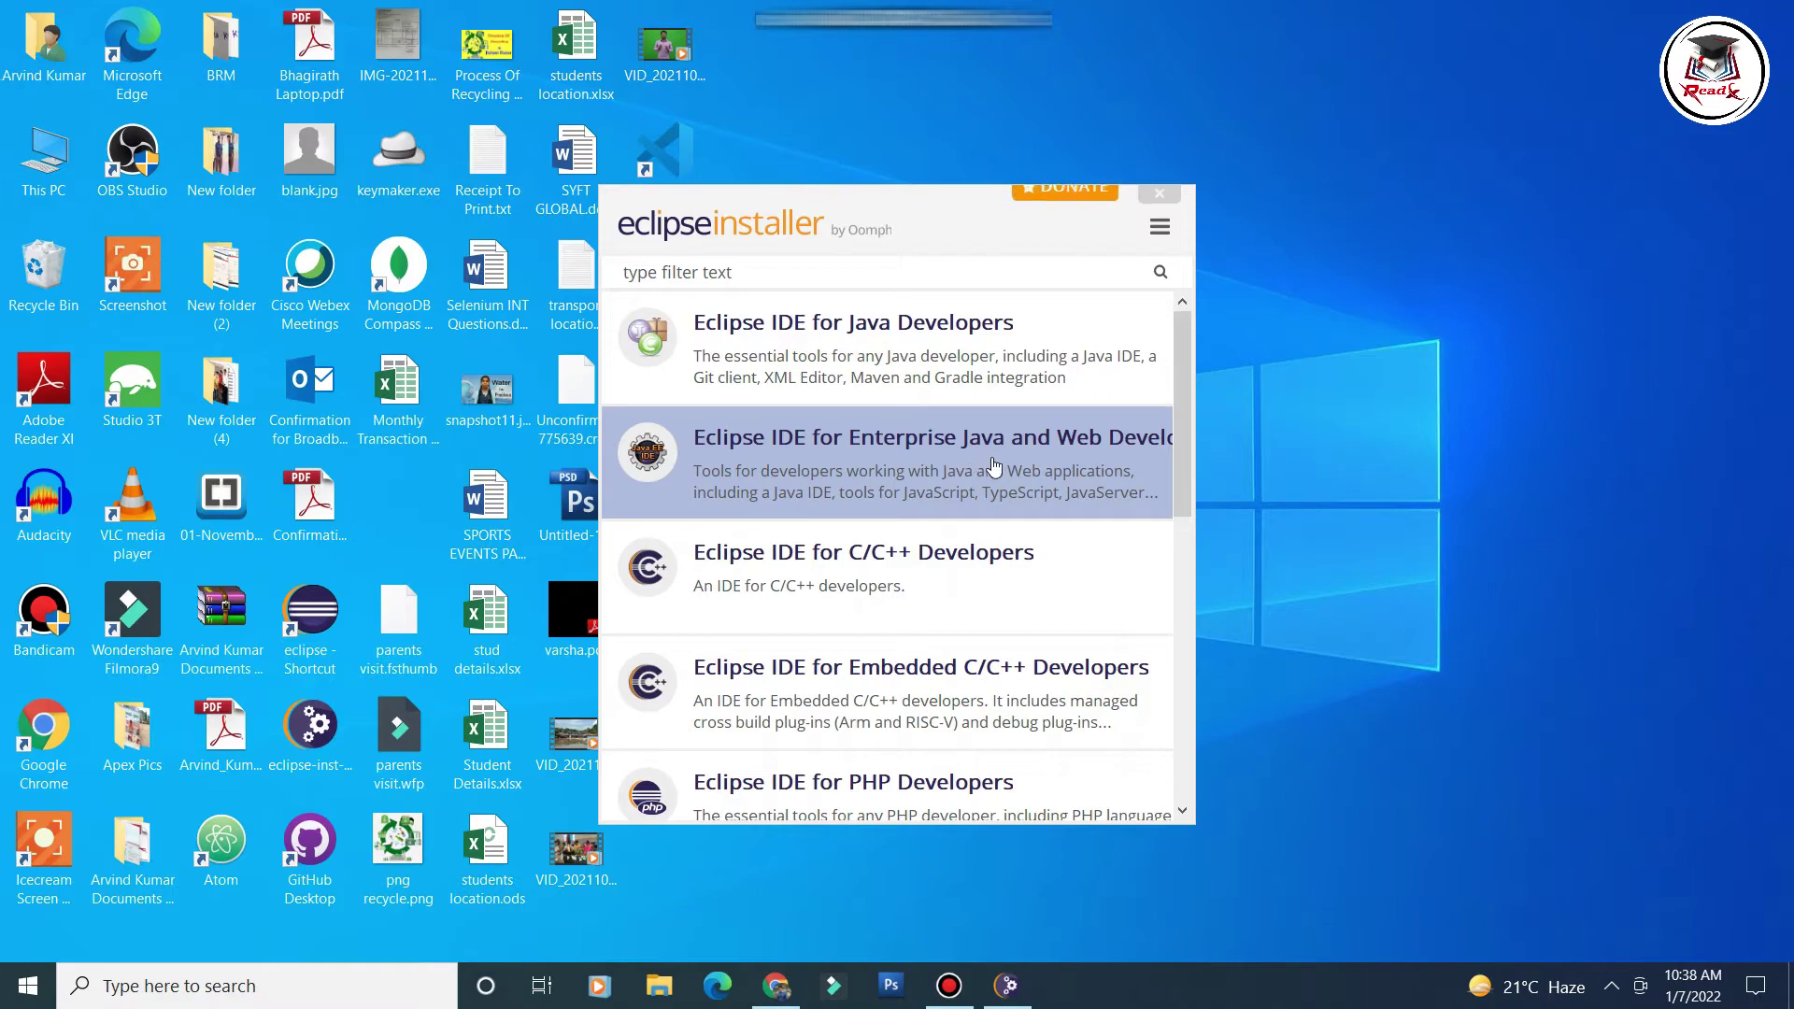
click(810, 471)
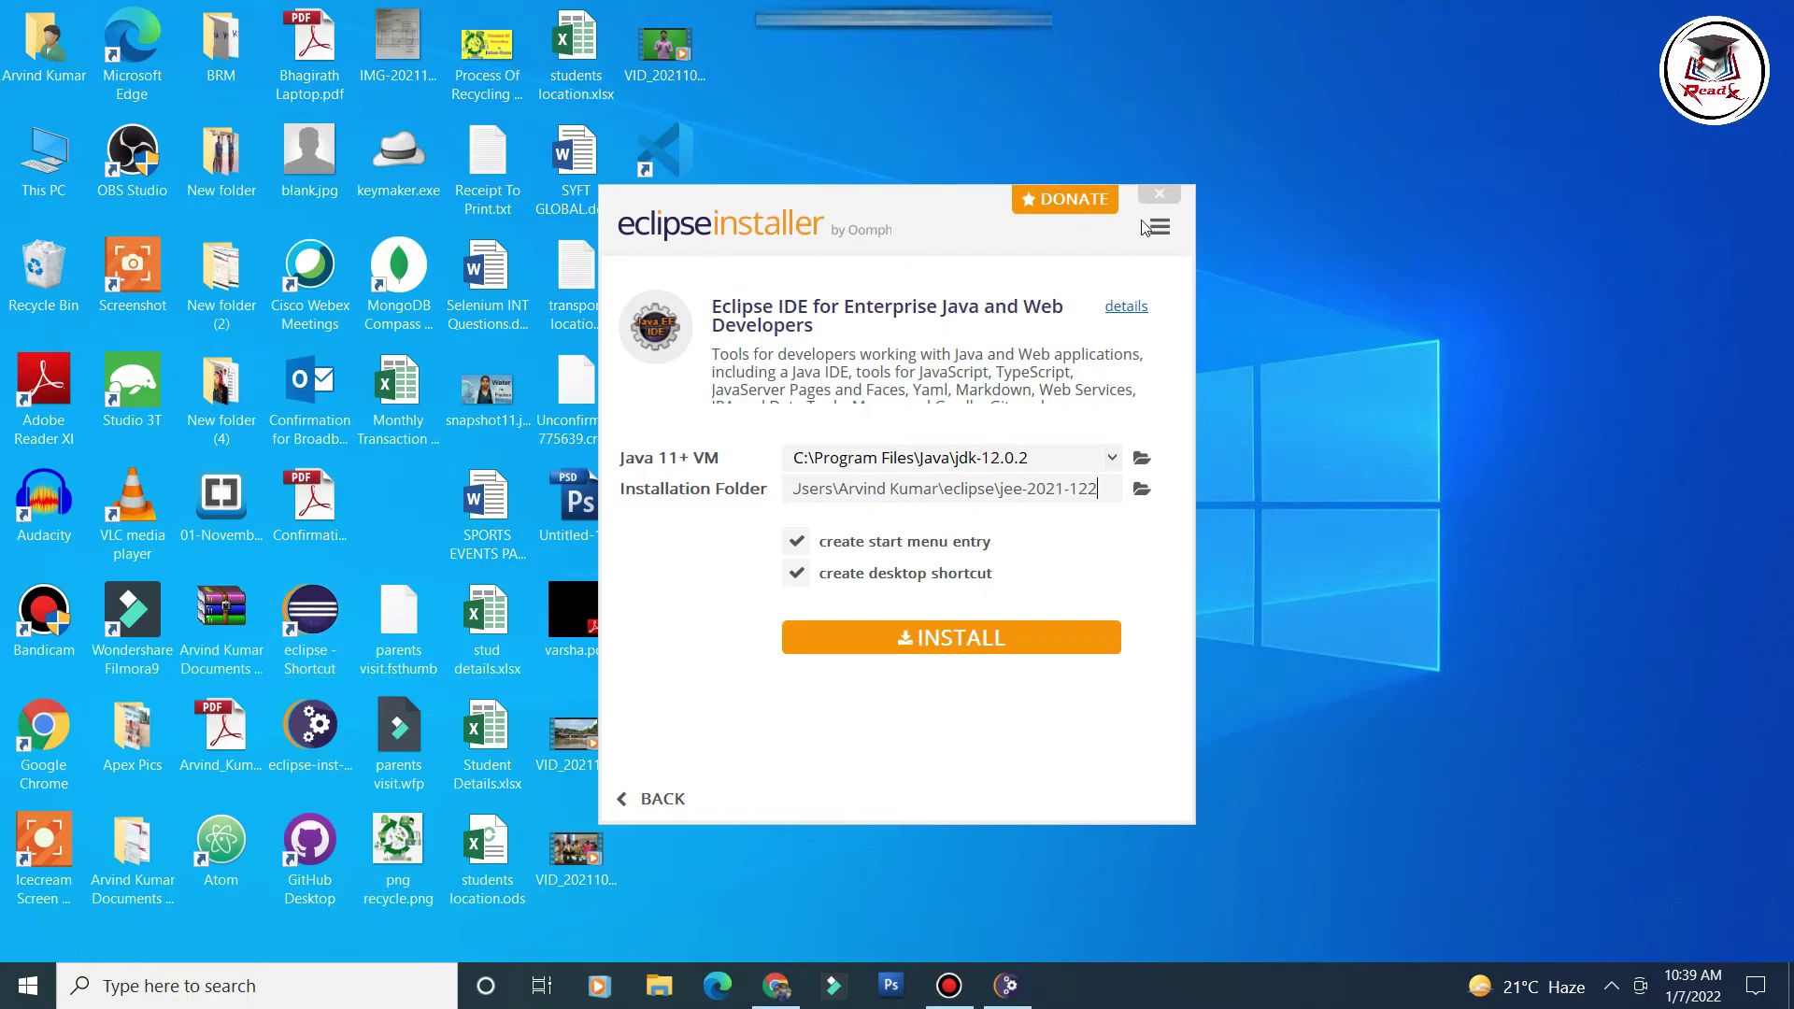
- Close the Eclipse Installer without installing and launch Eclipse from its desktop shortcut
click(1158, 193)
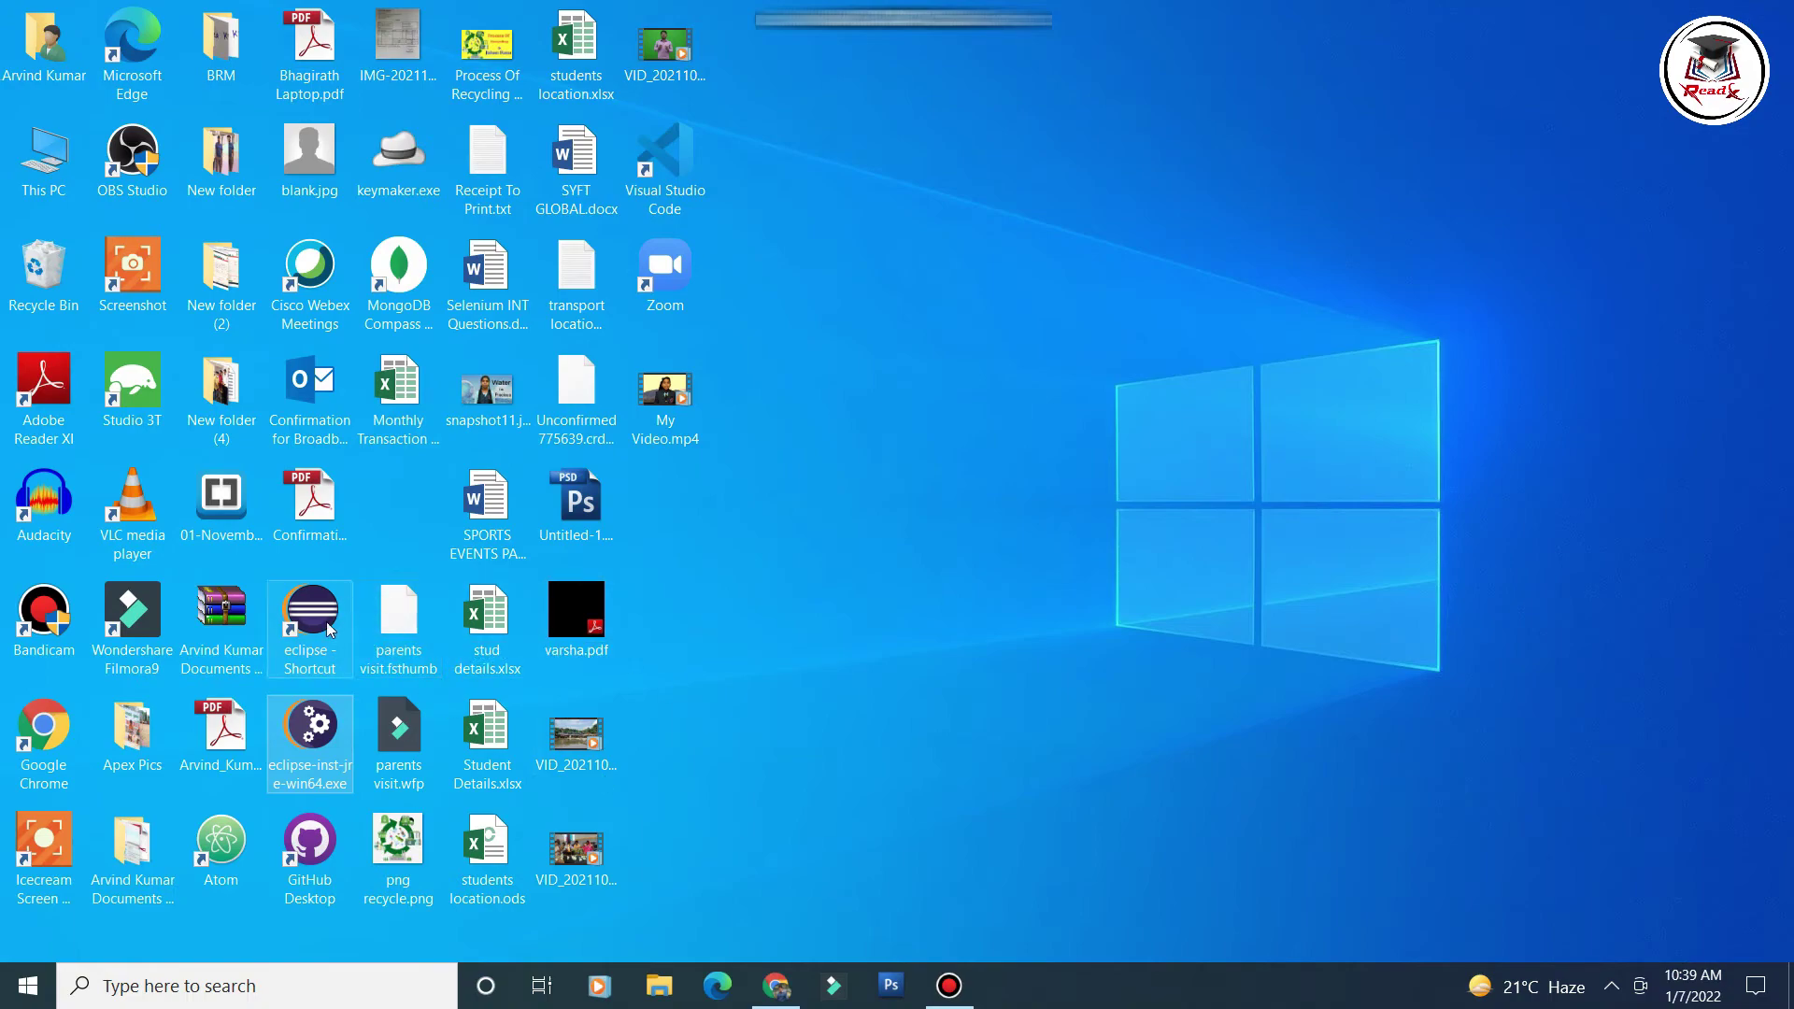
double_click(313, 616)
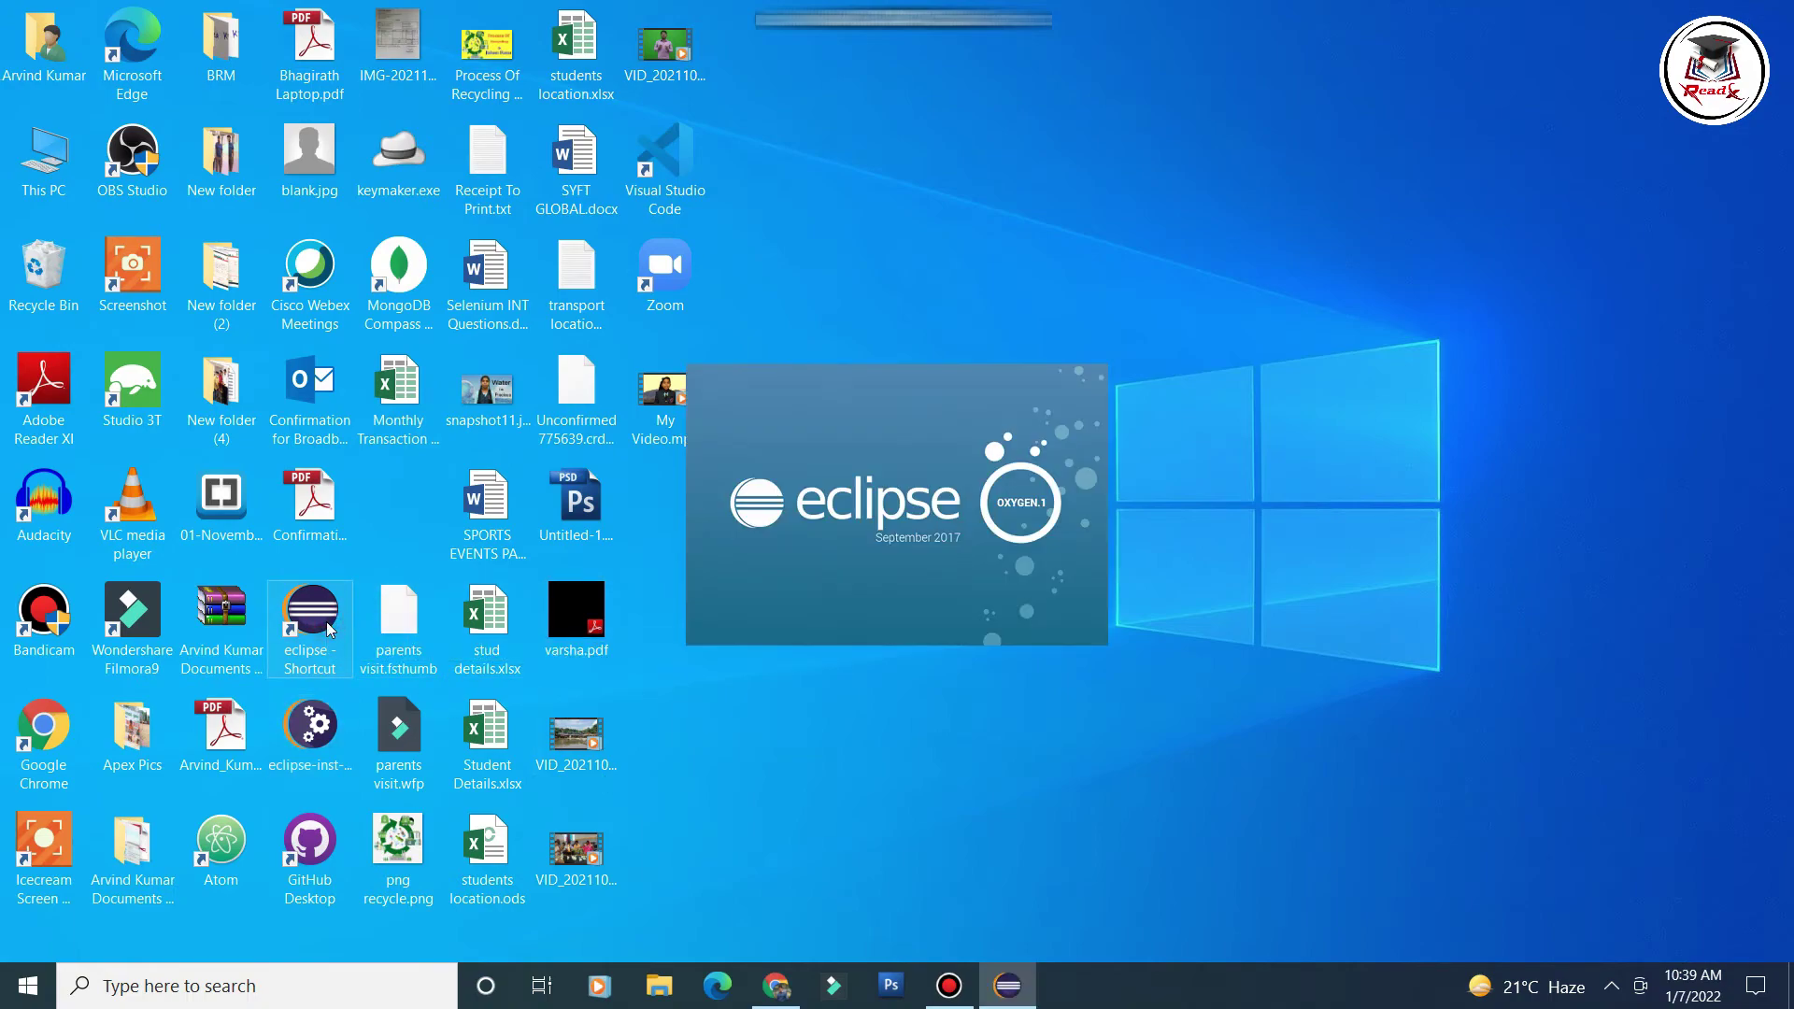